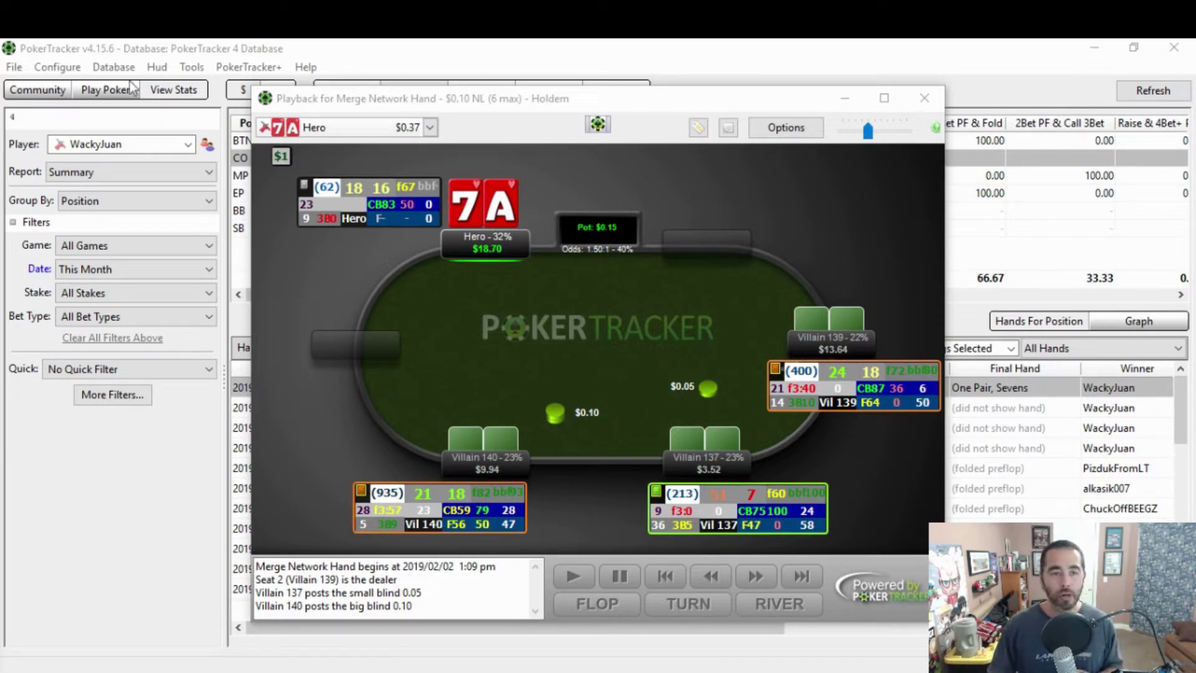
# Open the HUD profiles for editing and load the cash profile The Smart HUD.
pyautogui.click(160, 67)
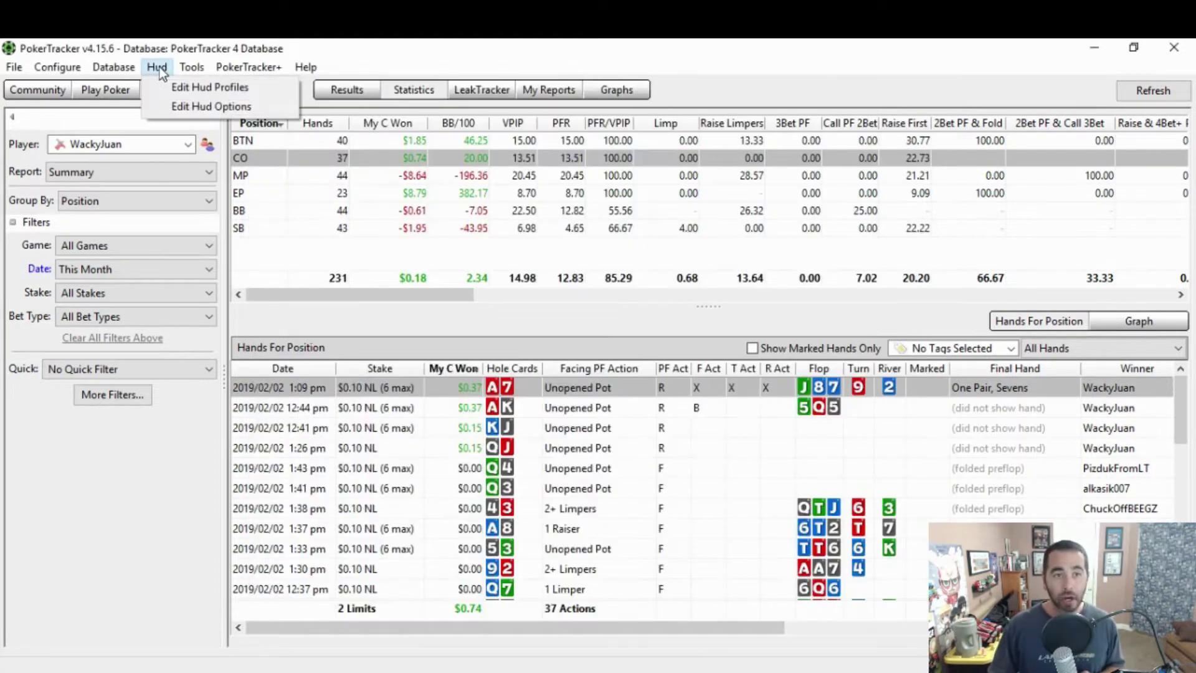
pyautogui.click(192, 86)
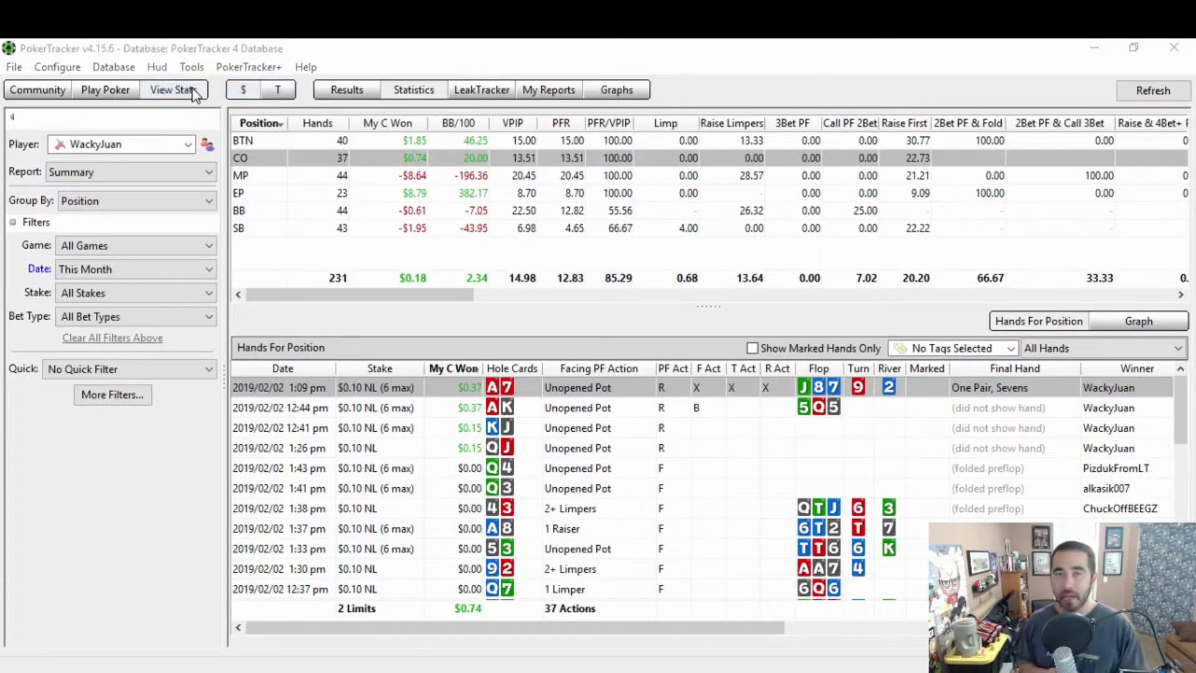
pyautogui.click(191, 88)
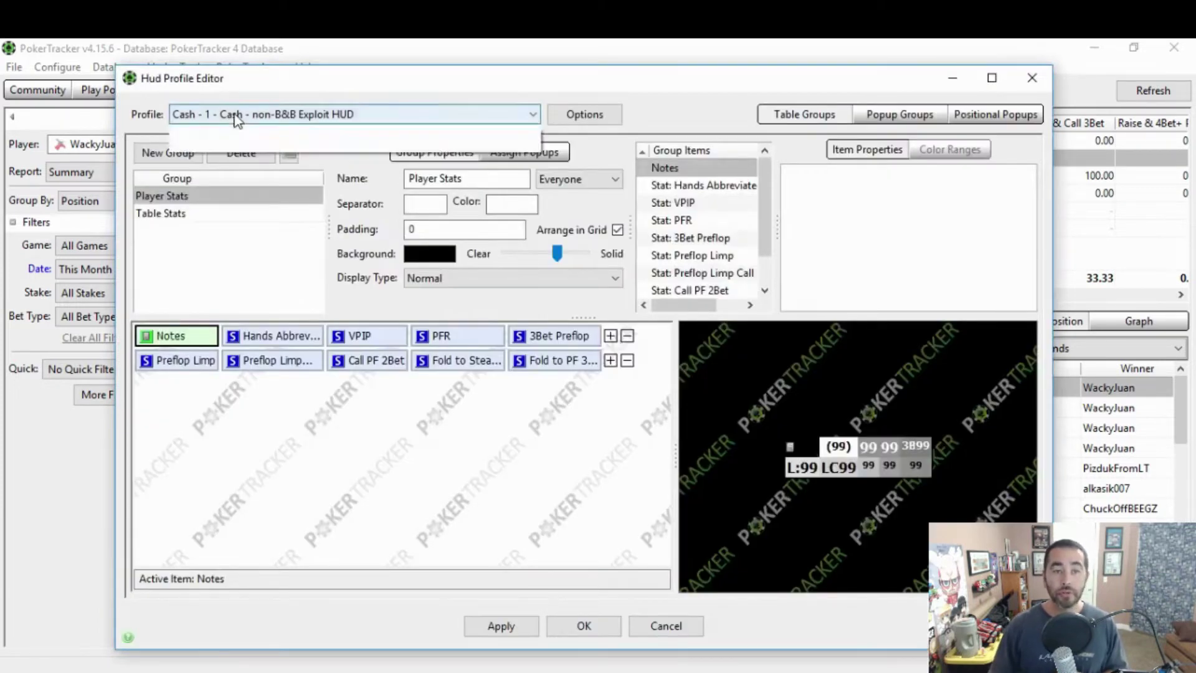
pyautogui.click(233, 113)
pyautogui.click(249, 159)
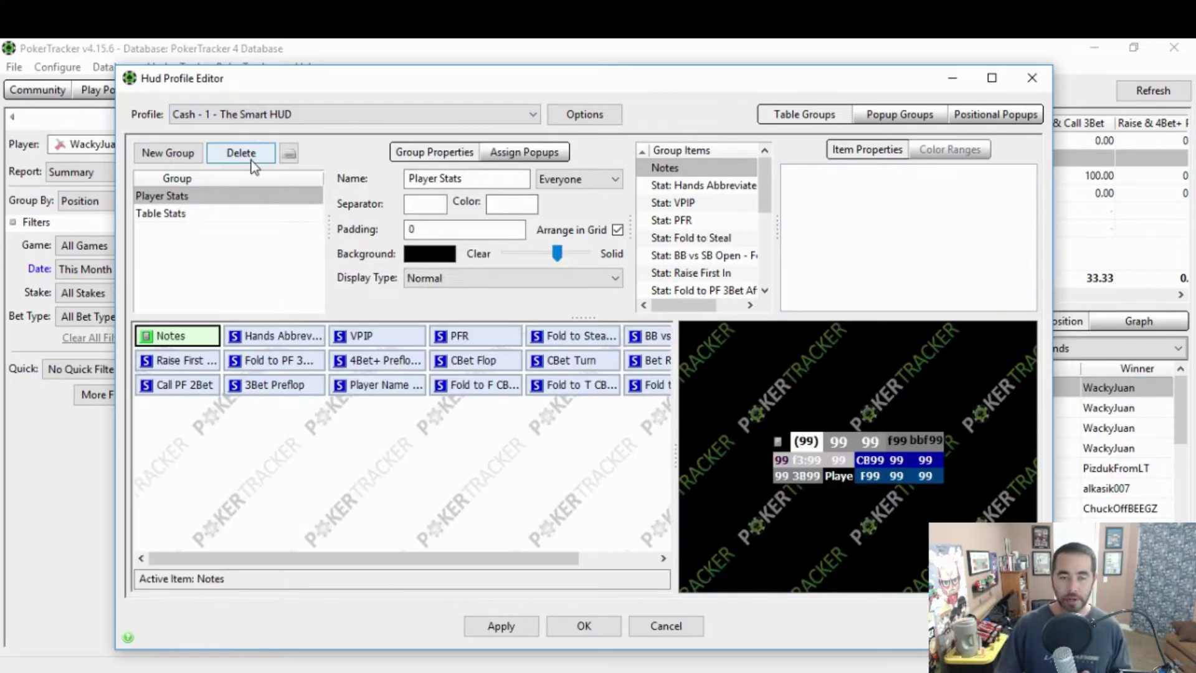
# Set the font size of the 3Bet Preflop stat in the Player Stats group to 14.
pyautogui.click(286, 385)
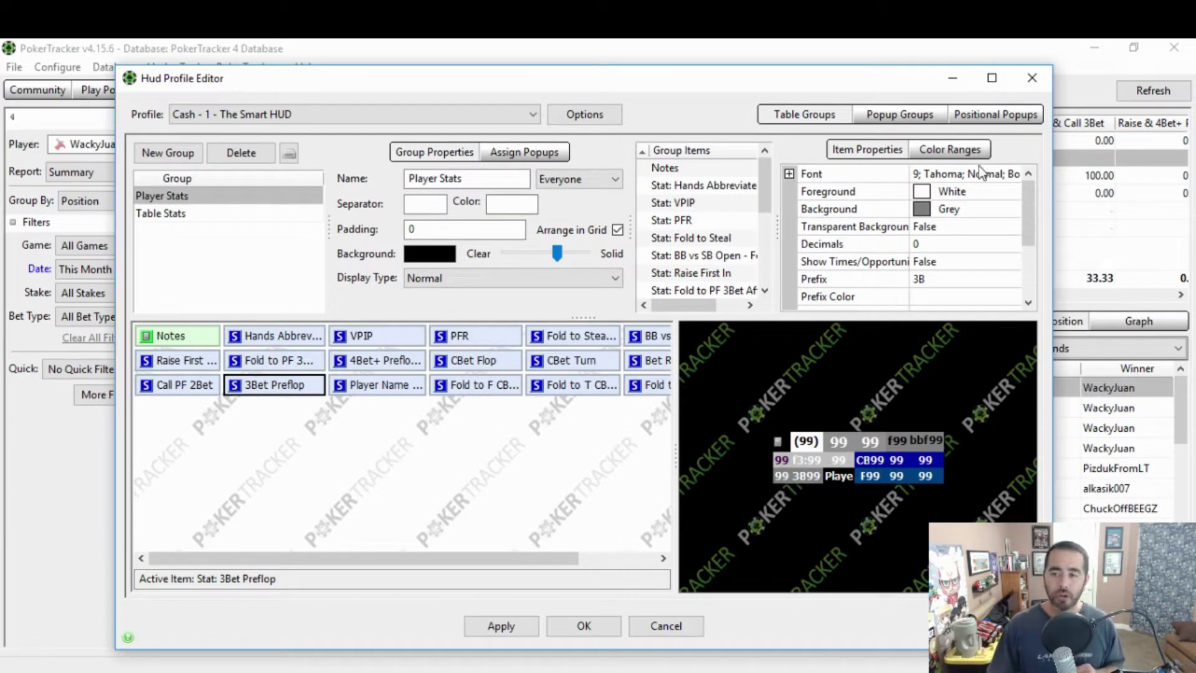
pyautogui.click(997, 174)
pyautogui.click(1012, 174)
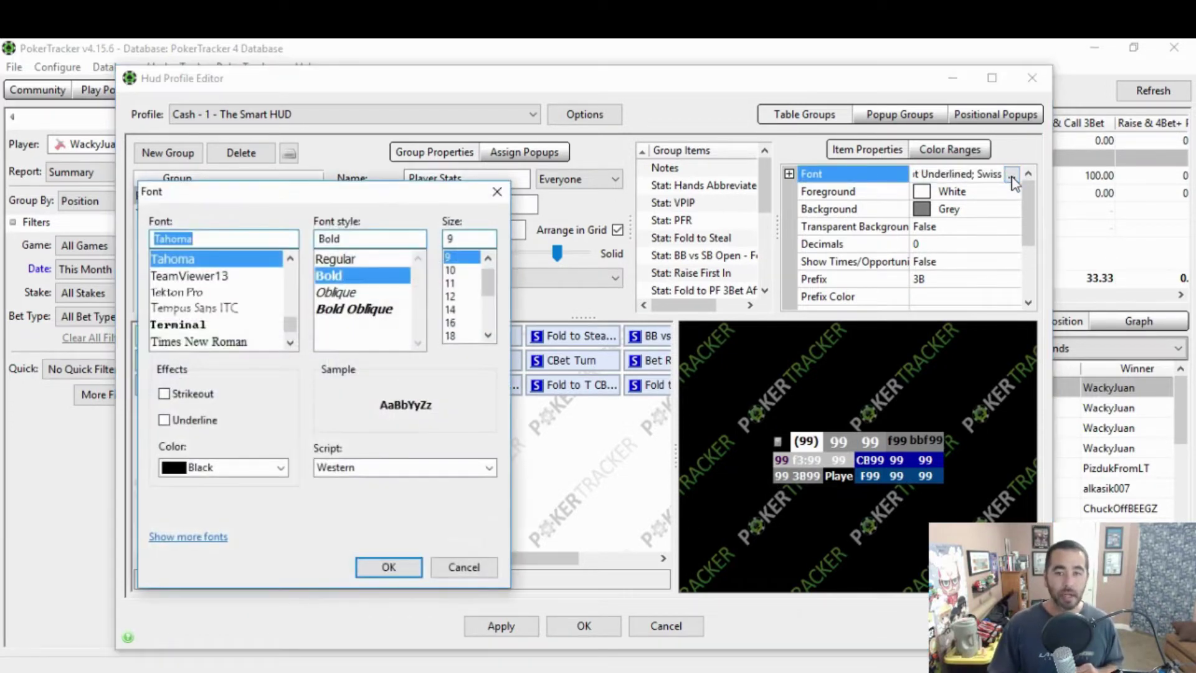
pyautogui.click(459, 310)
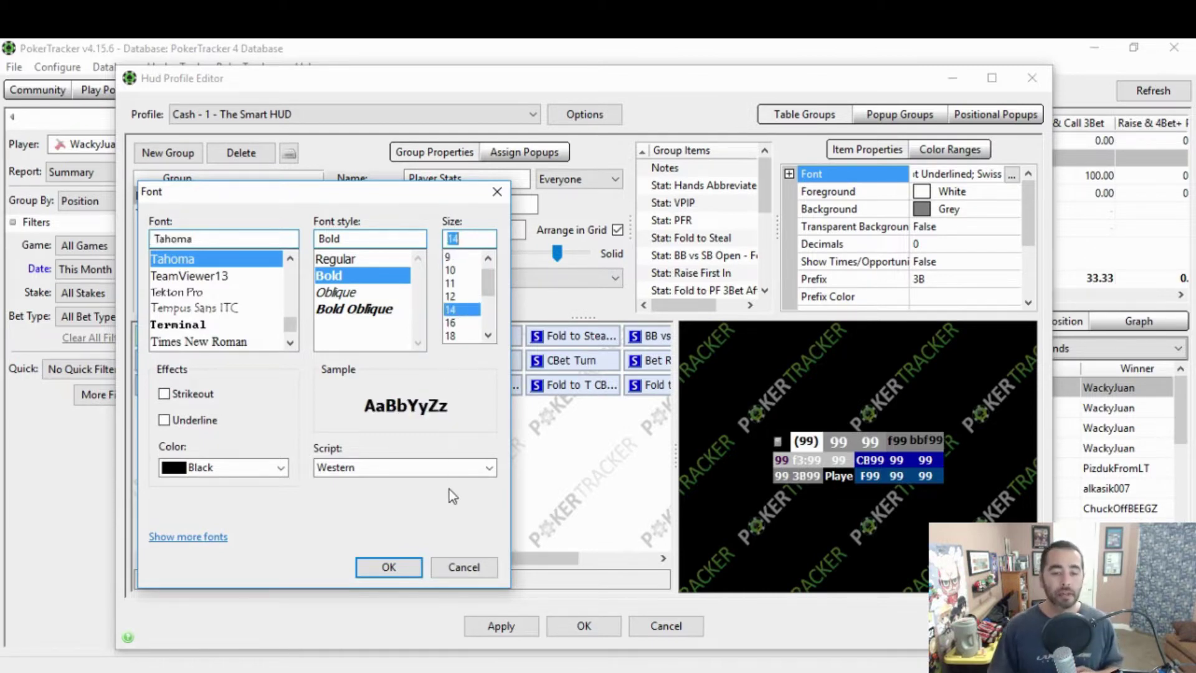
pyautogui.click(367, 568)
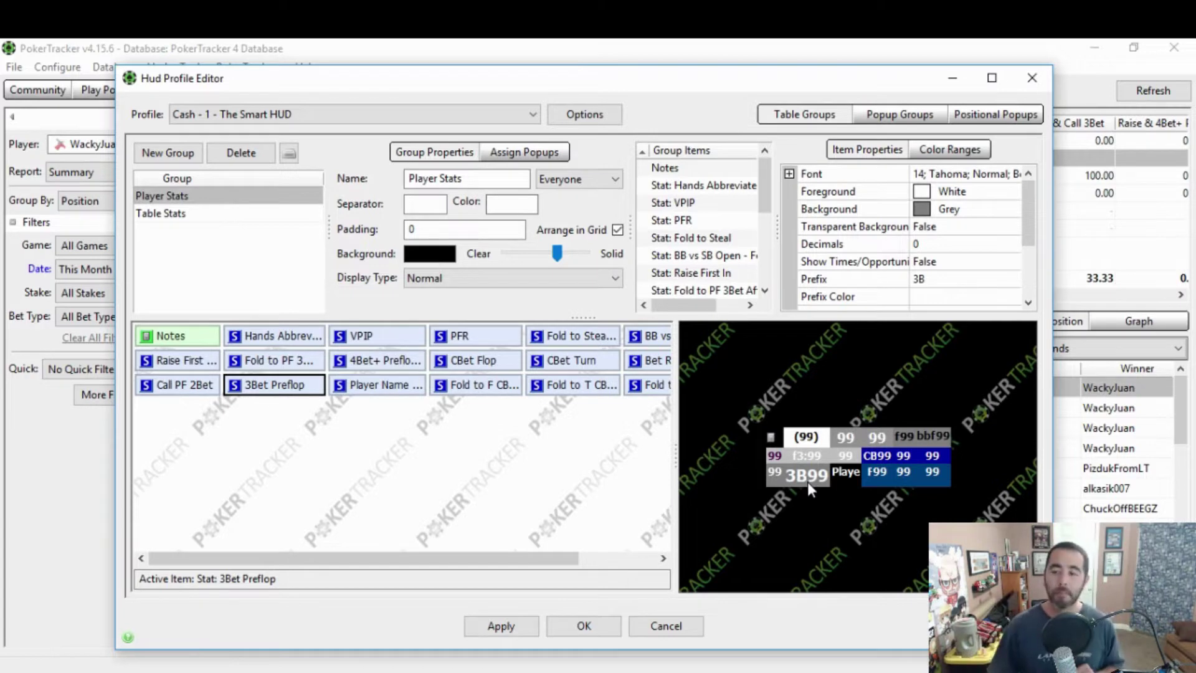
# Set the background color of the 3Bet Preflop stat to yellow.
pyautogui.click(1011, 211)
pyautogui.click(1012, 211)
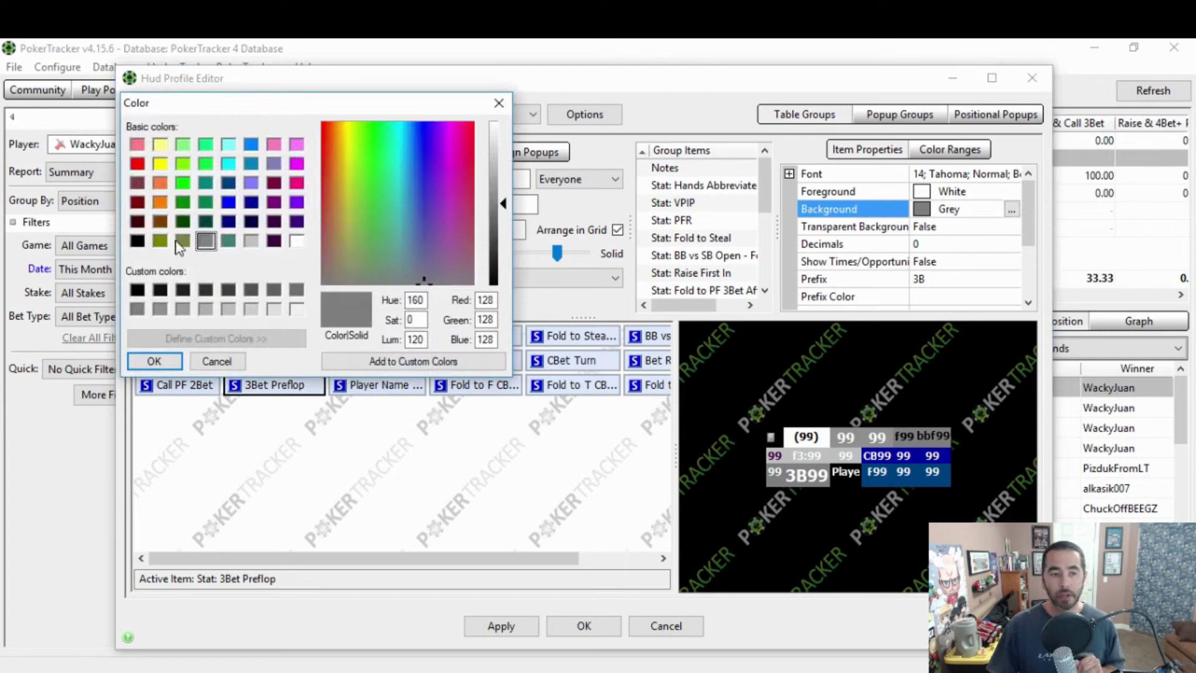
pyautogui.click(160, 163)
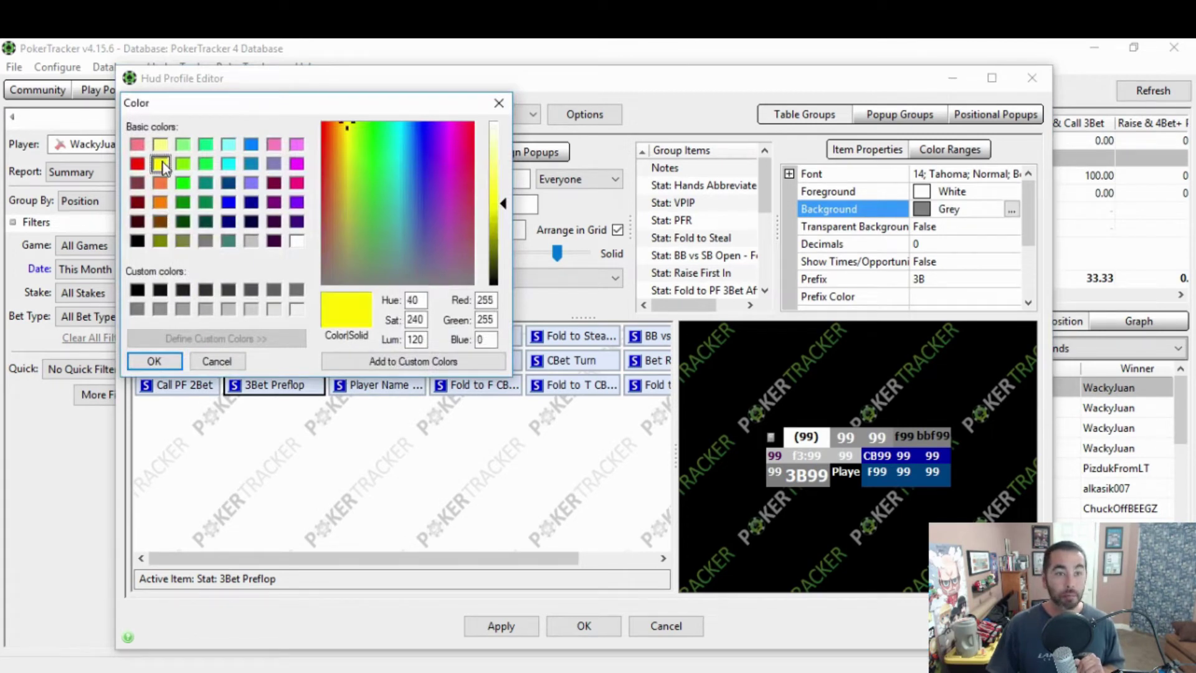
pyautogui.click(156, 362)
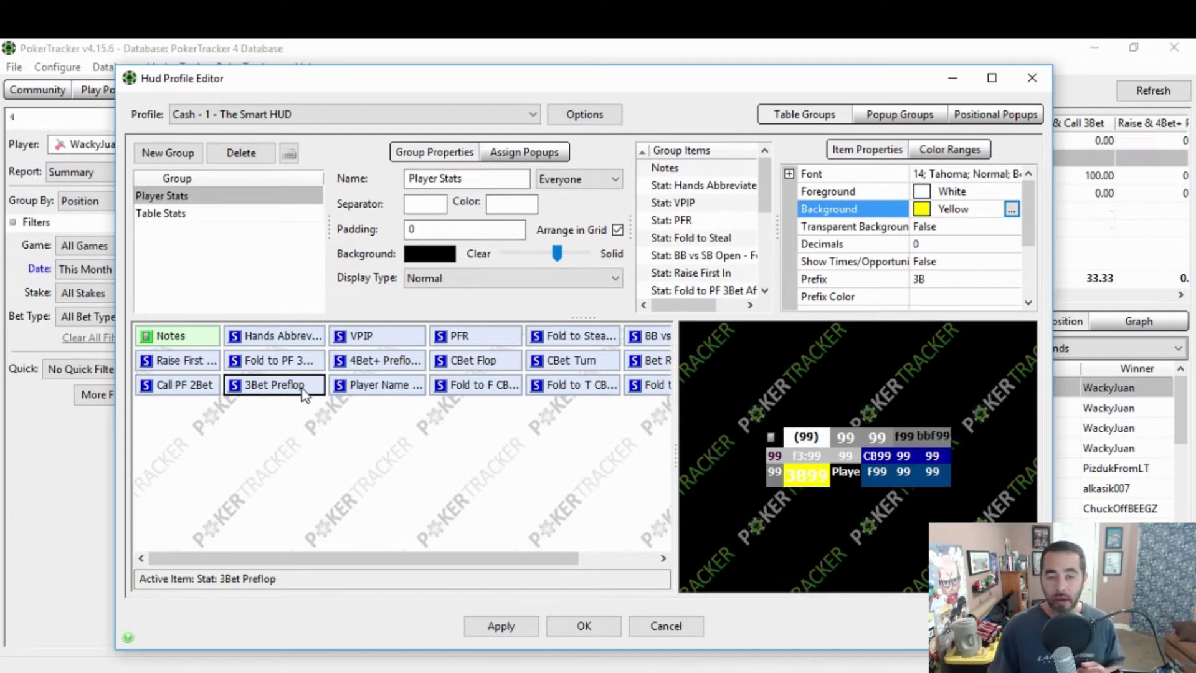
# Add a red color range from 0 to 20 to the Bet River stat.
pyautogui.click(950, 151)
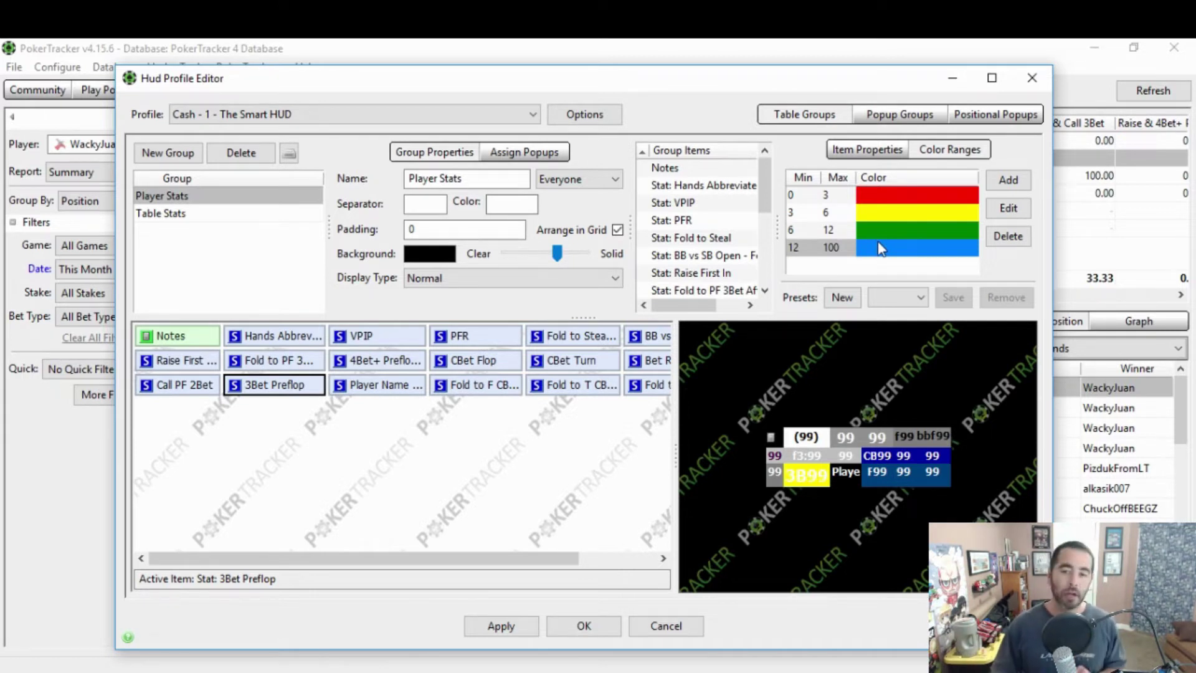
pyautogui.click(659, 365)
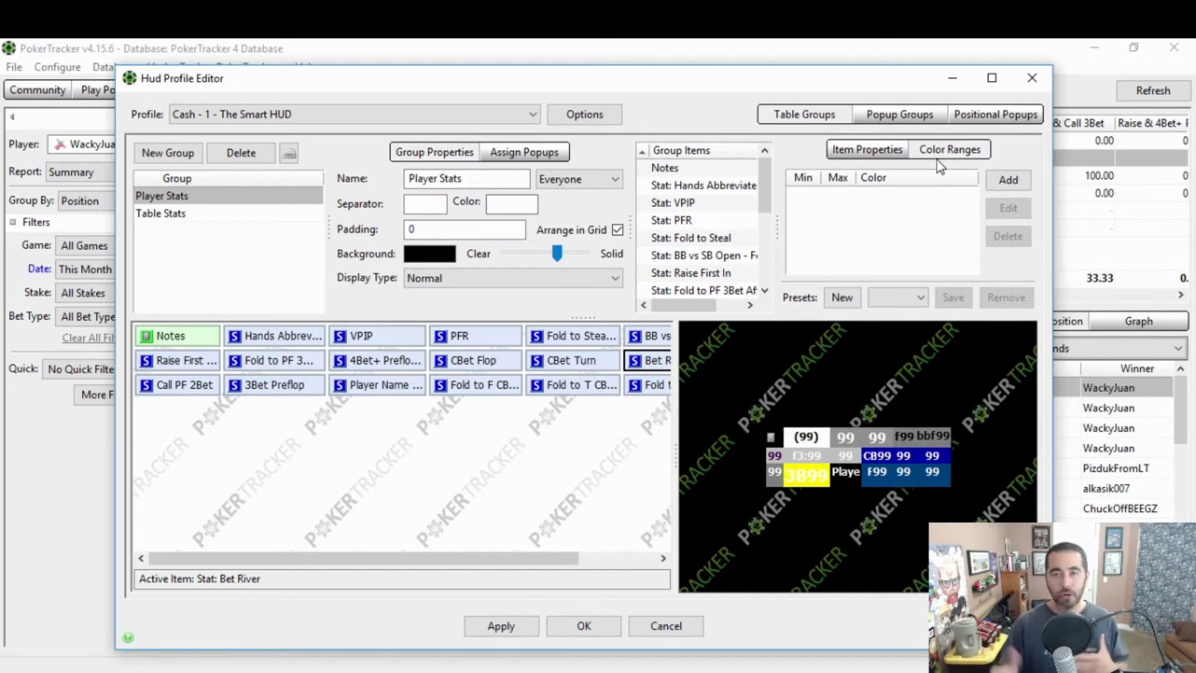
pyautogui.click(1007, 184)
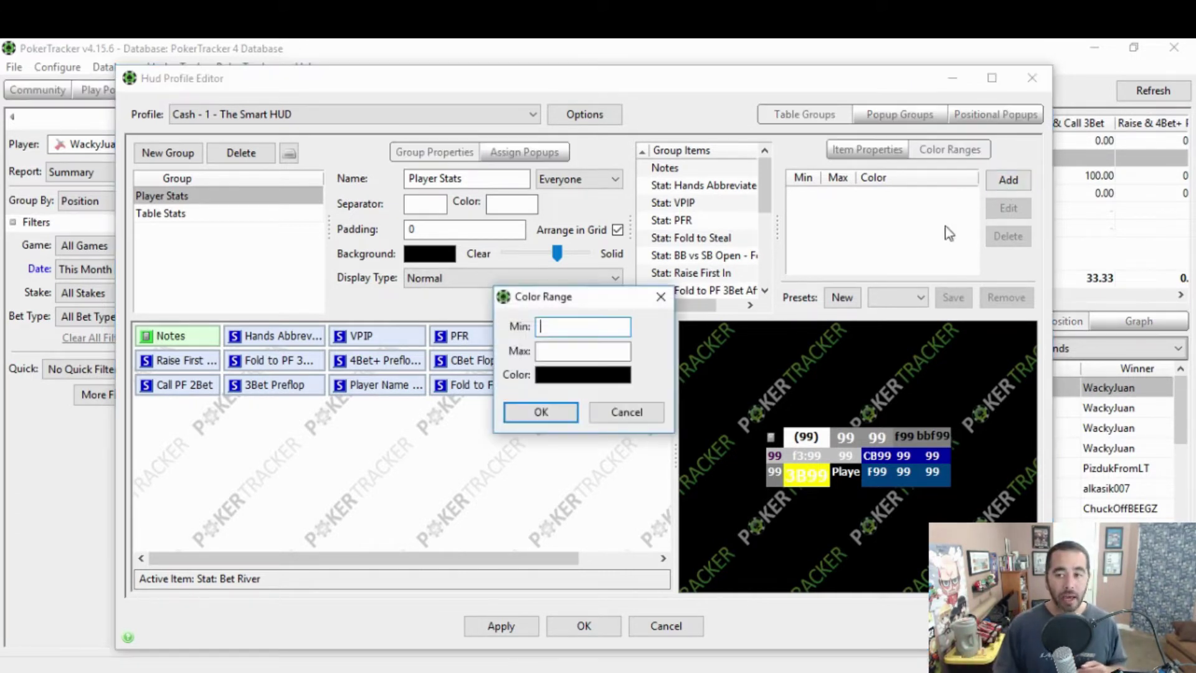
pyautogui.write('0')
pyautogui.click(613, 352)
pyautogui.write('20')
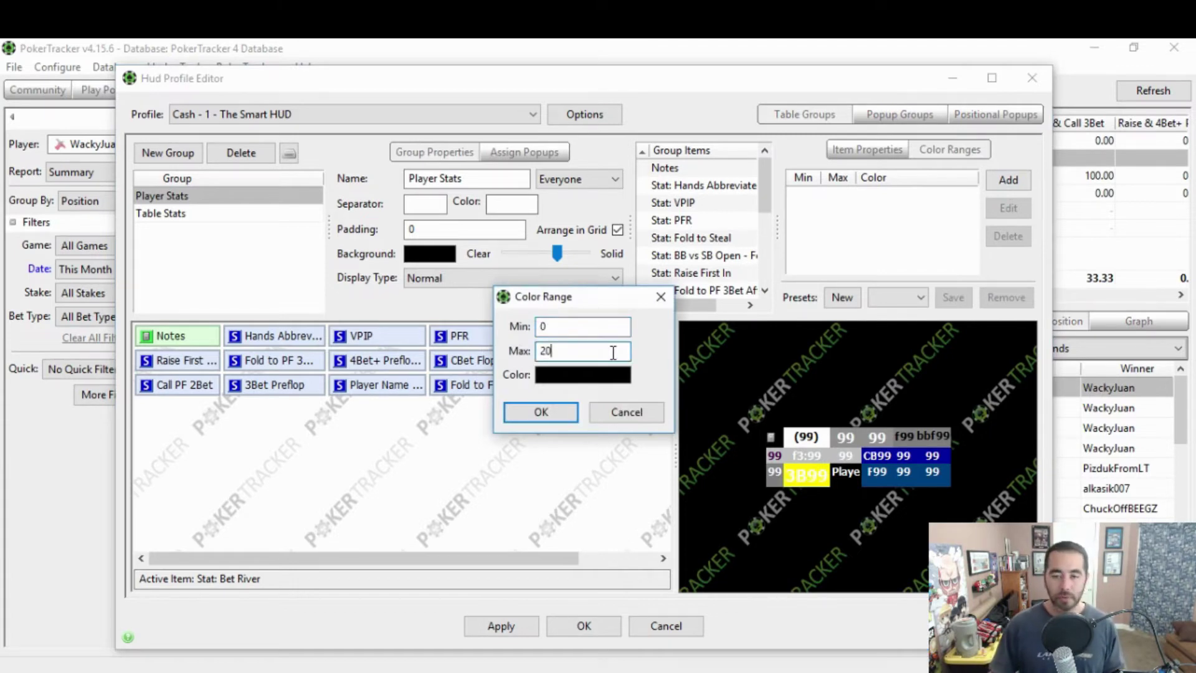
pyautogui.click(591, 375)
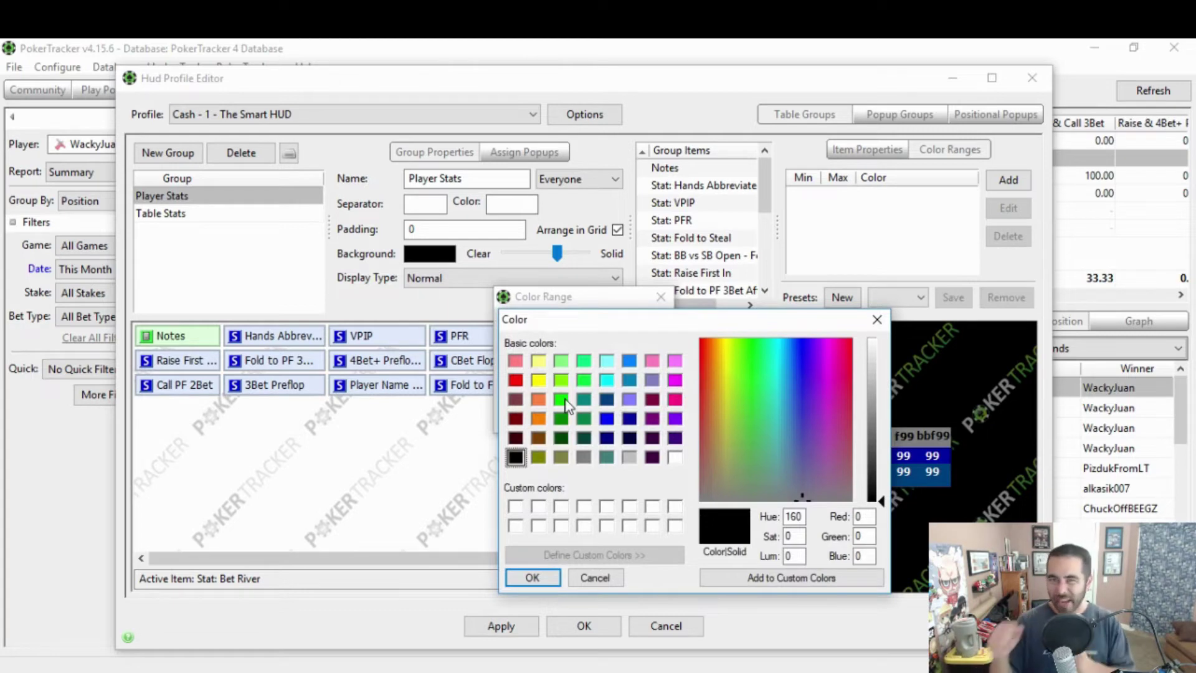
pyautogui.click(514, 380)
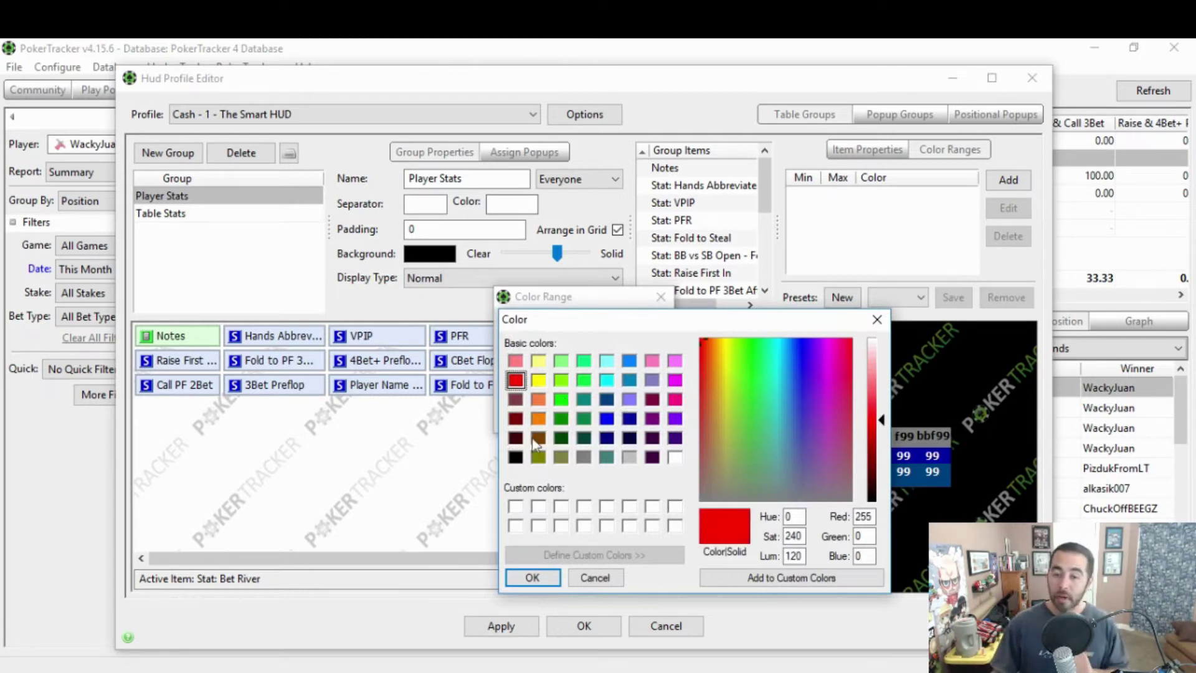
pyautogui.click(547, 578)
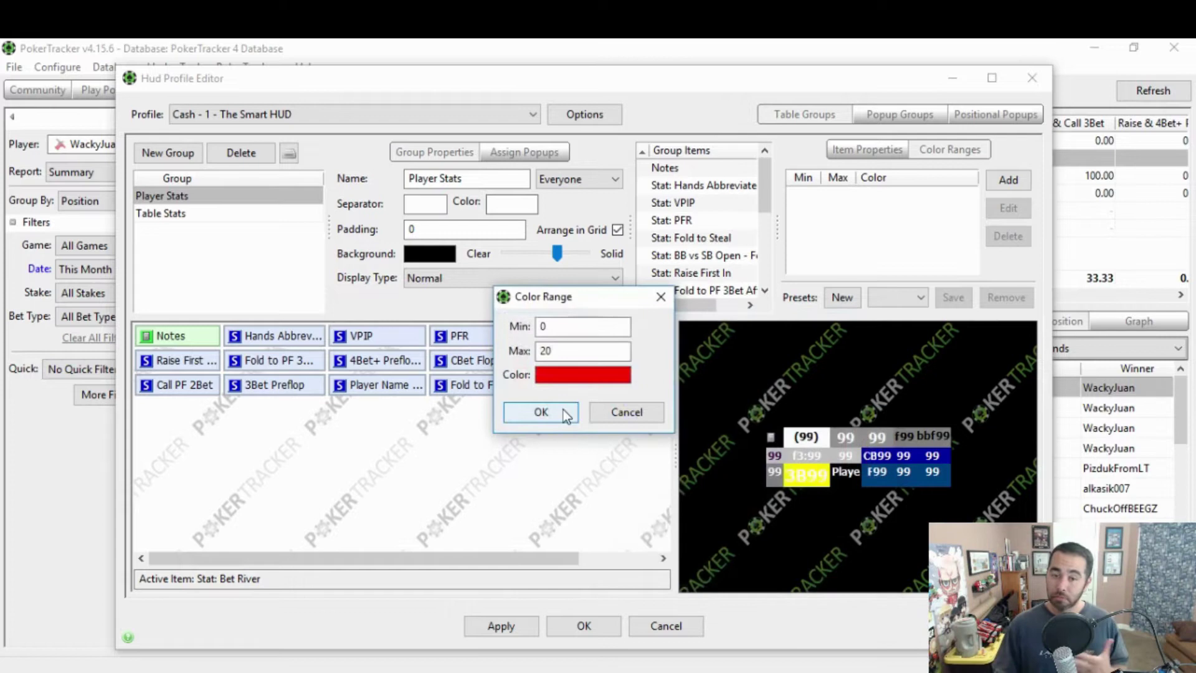
pyautogui.click(563, 409)
# Add a light yellow color range from 20 to 40 to the Bet River stat.
pyautogui.click(1021, 186)
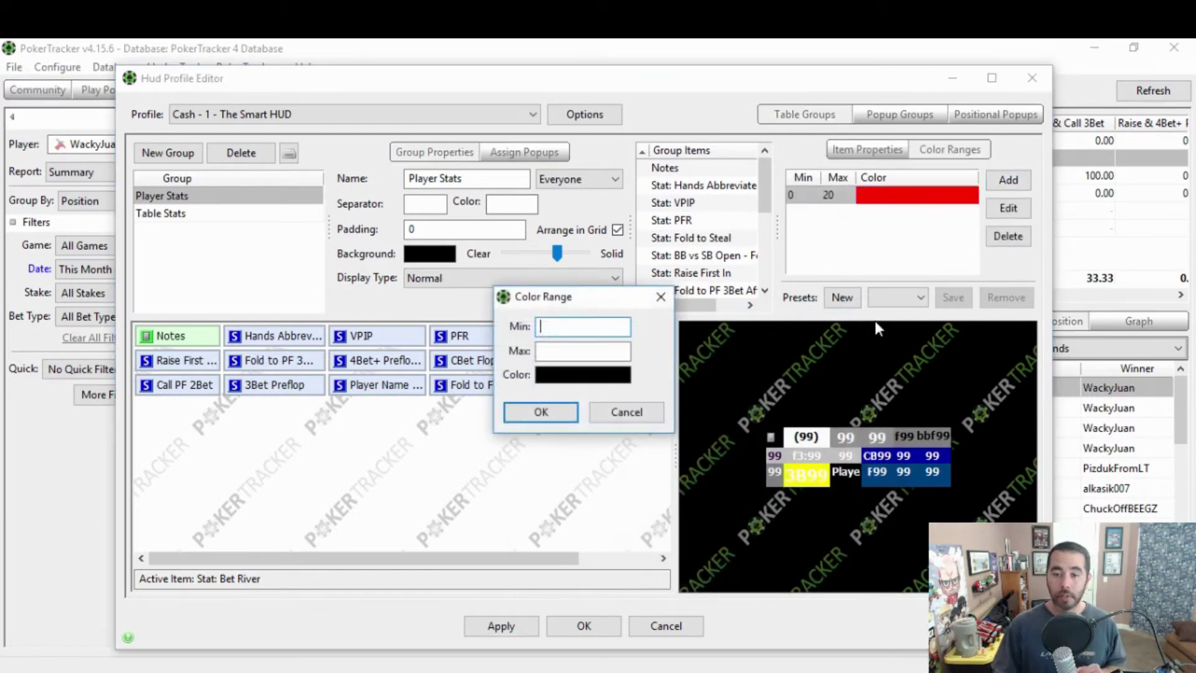
pyautogui.write('20')
pyautogui.press('Tab')
pyautogui.write('40')
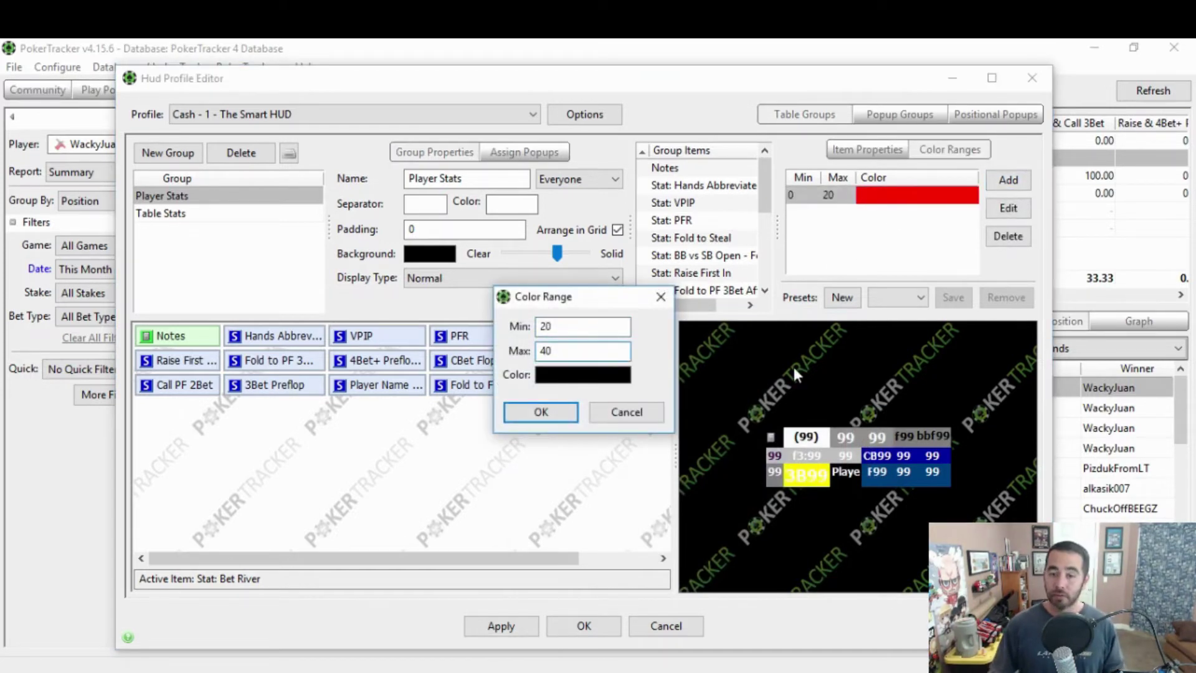
pyautogui.click(615, 376)
pyautogui.click(539, 360)
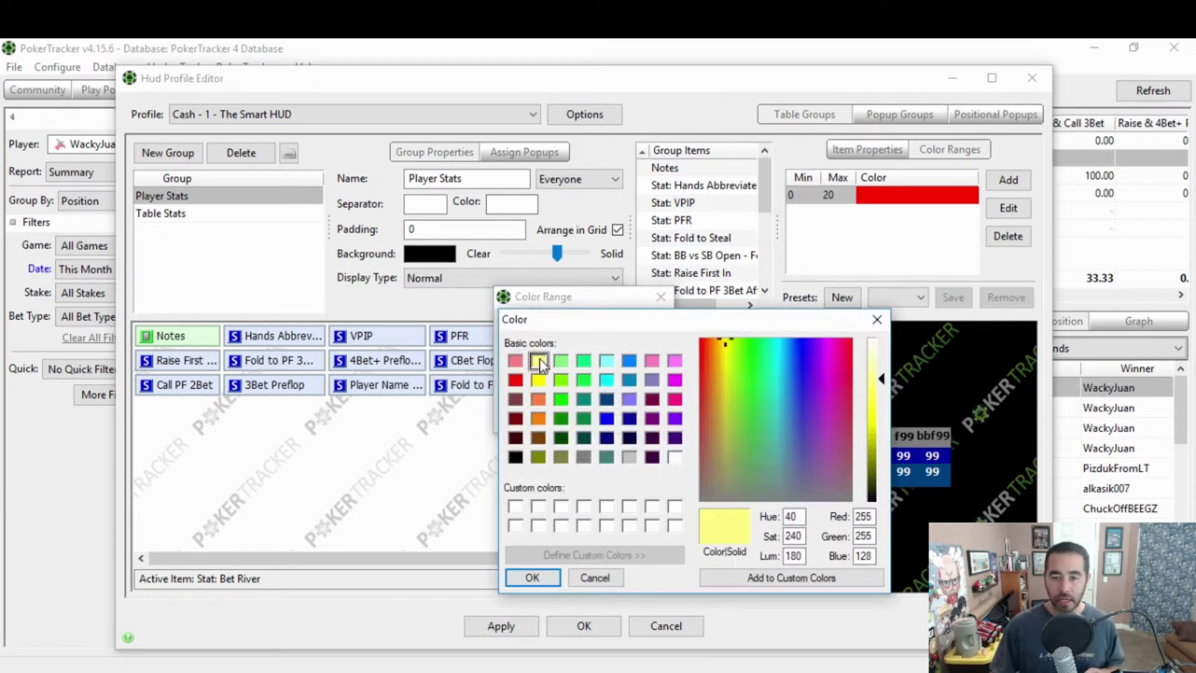
pyautogui.click(536, 579)
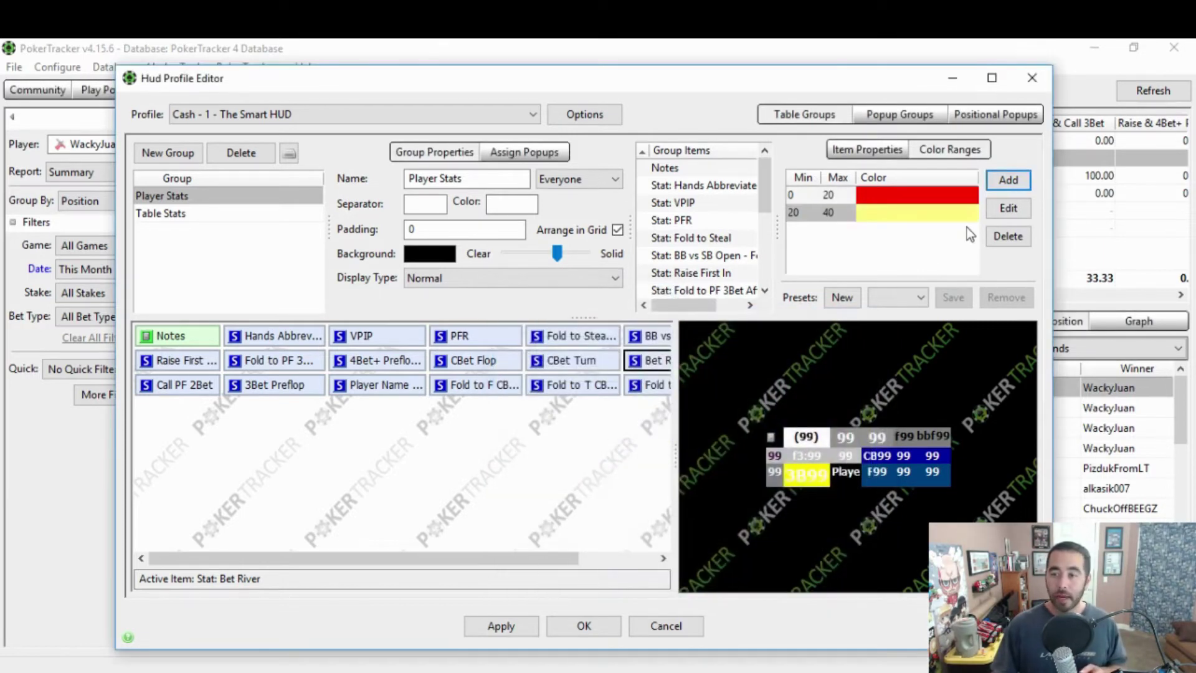
# Add a bright green color range from 40 to 100 to the Bet River stat and apply the profile changes.
pyautogui.click(1019, 183)
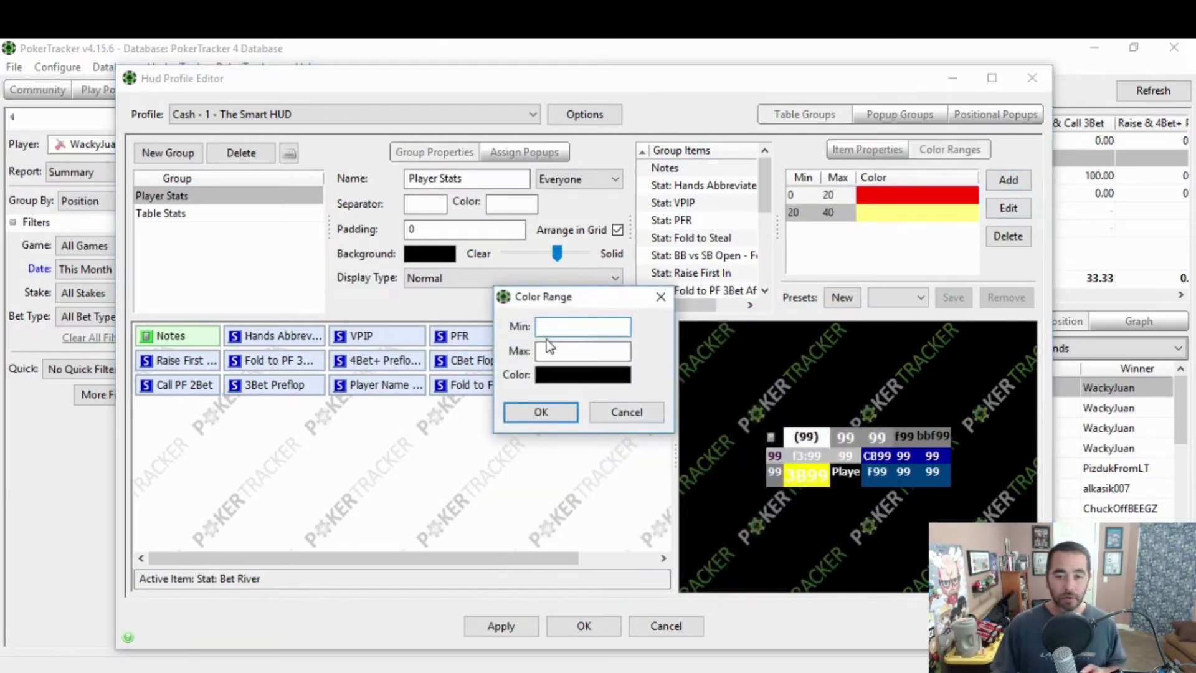
pyautogui.write('40')
pyautogui.press('Tab')
pyautogui.write('100')
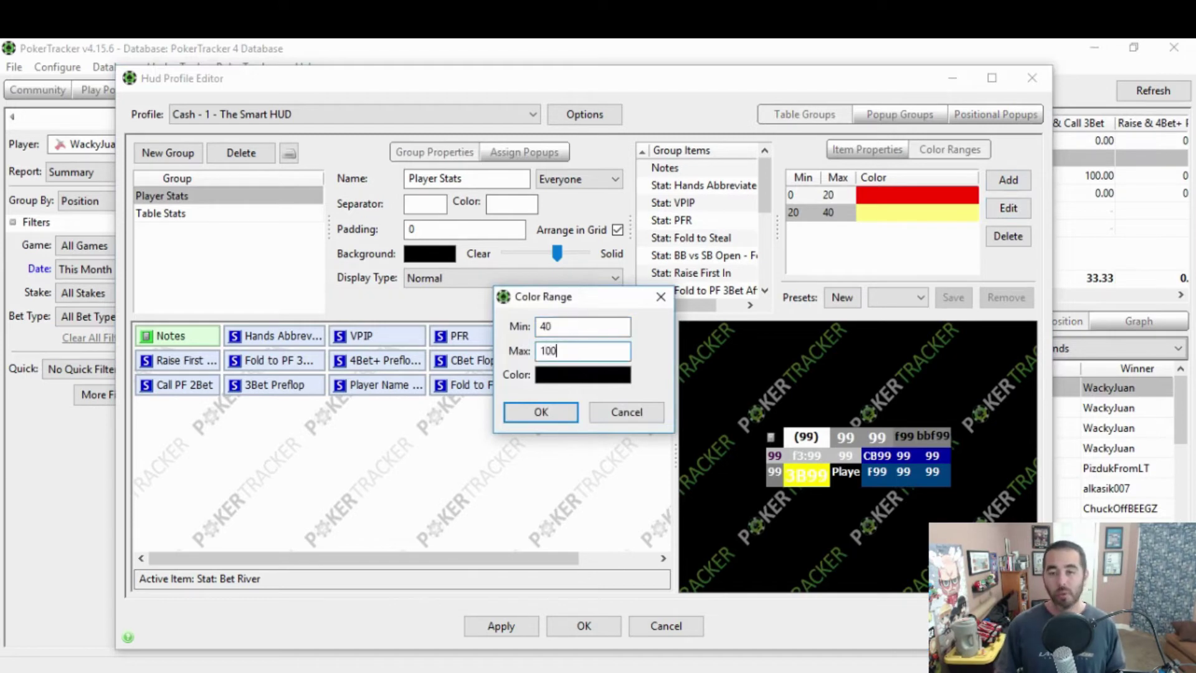
pyautogui.click(574, 376)
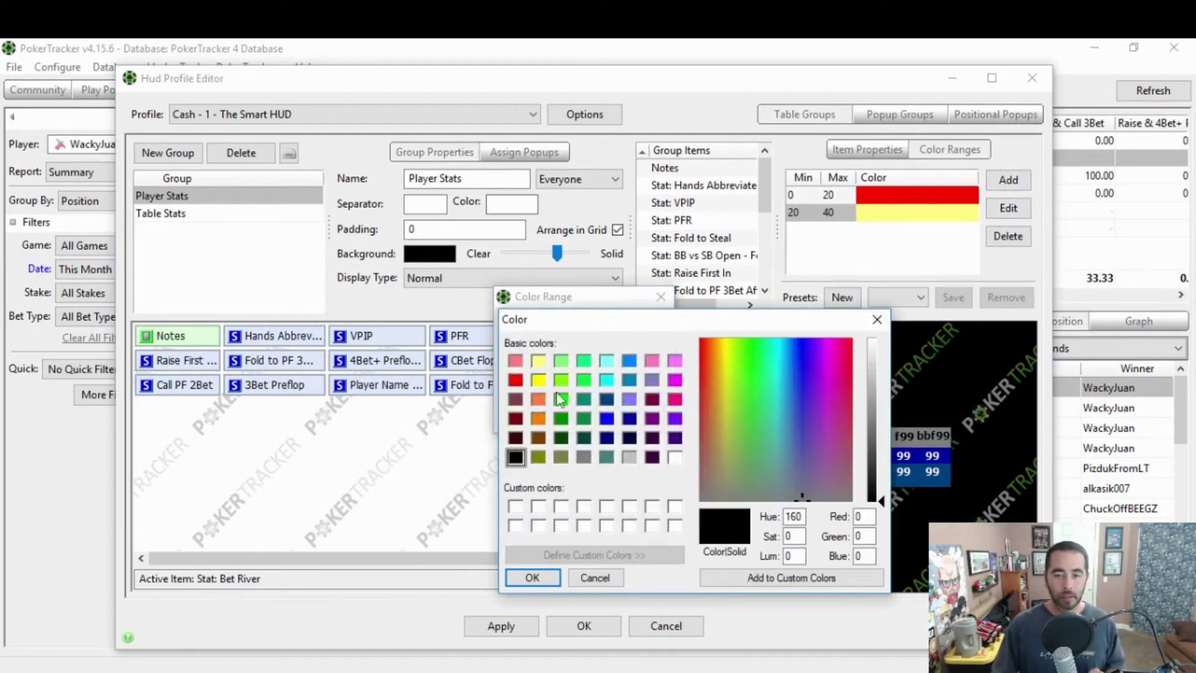
pyautogui.click(561, 399)
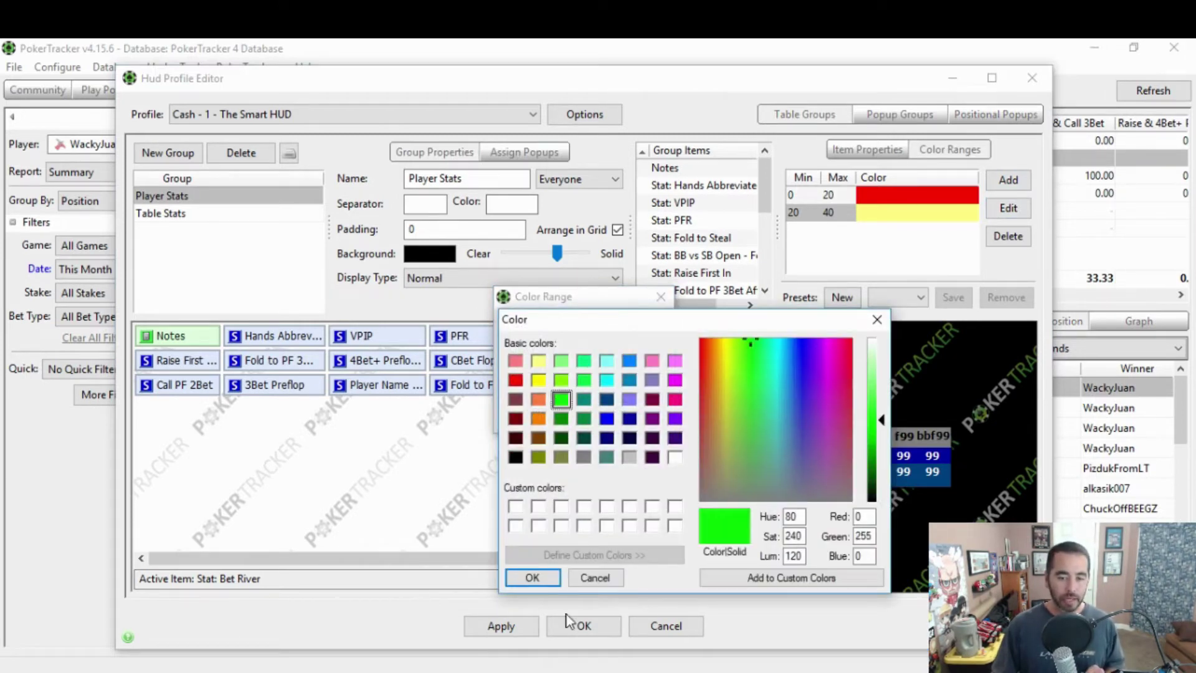
pyautogui.click(532, 577)
pyautogui.click(571, 411)
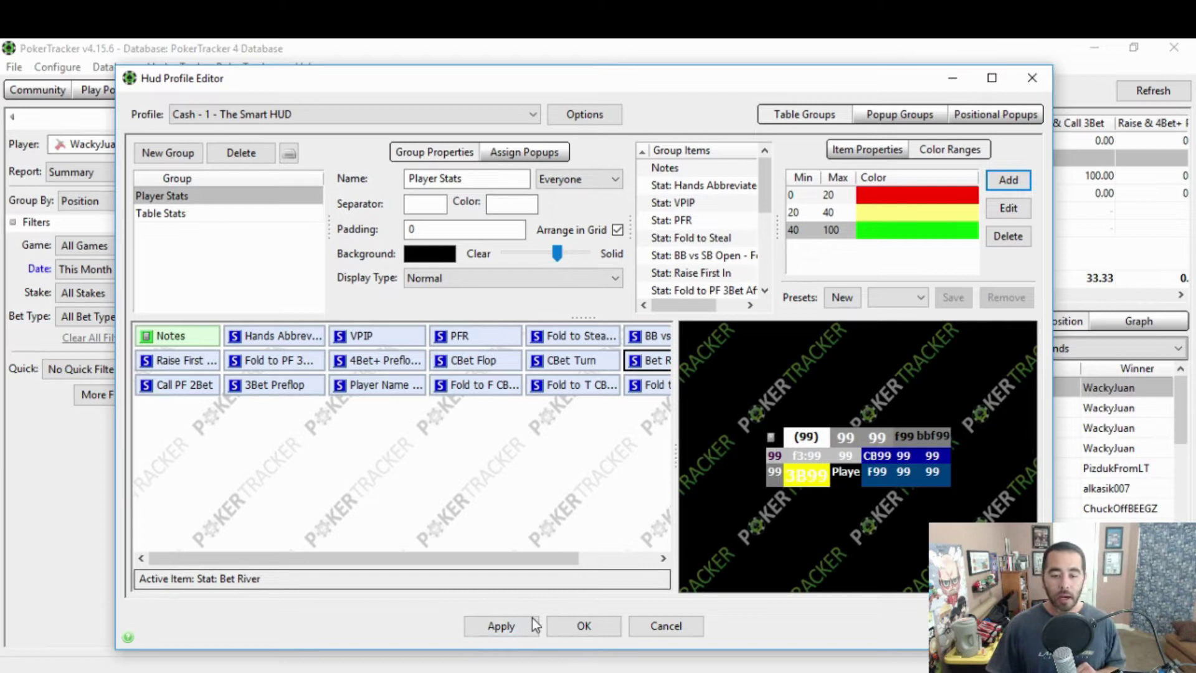
pyautogui.click(505, 626)
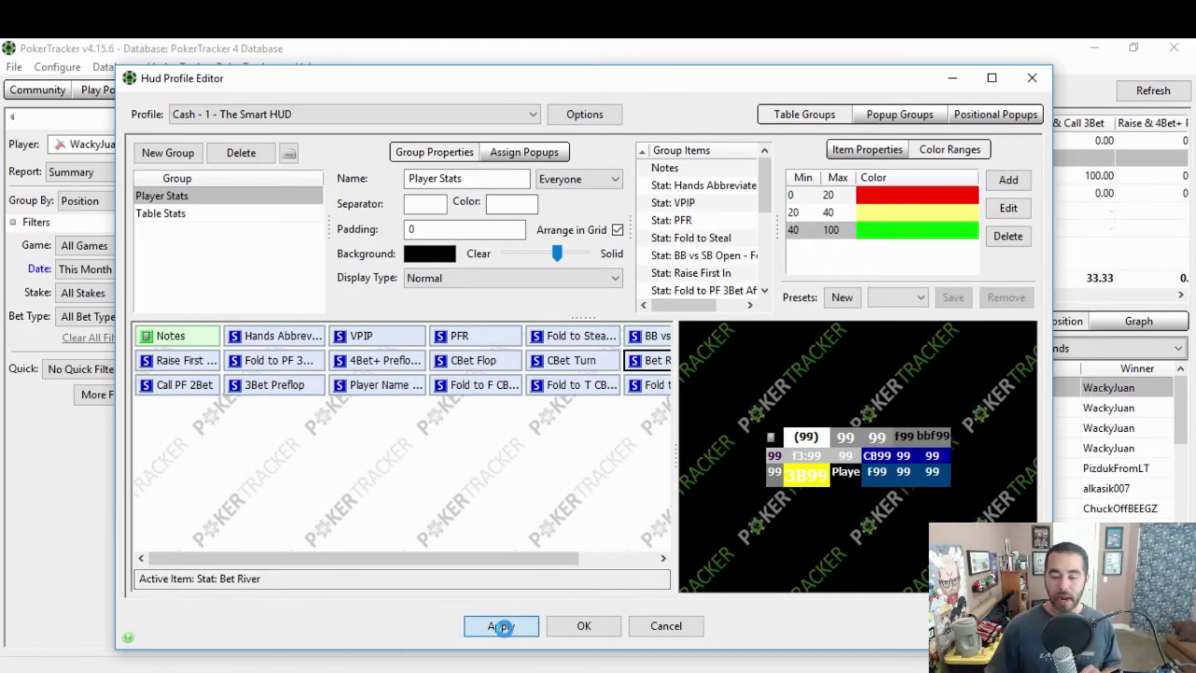
# Return to the hand playback window and examine the 3Bet and Bet River stats in each player's HUD.
pyautogui.moveTo(582, 663)
pyautogui.click(579, 576)
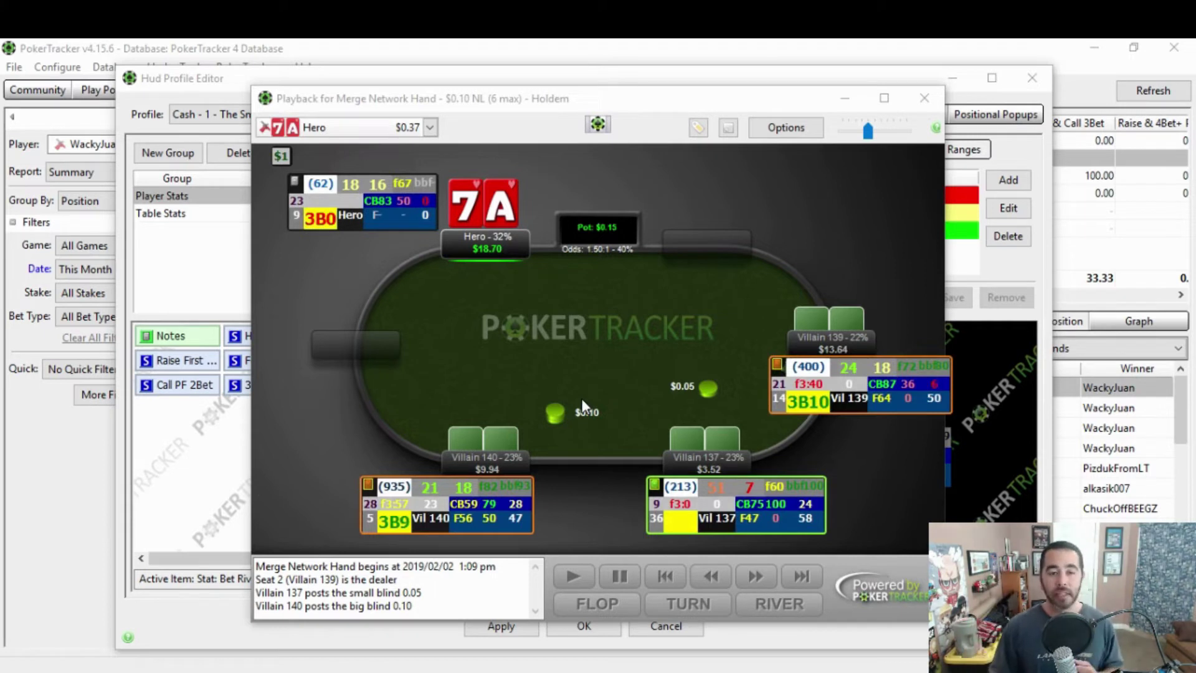
pyautogui.moveTo(314, 227)
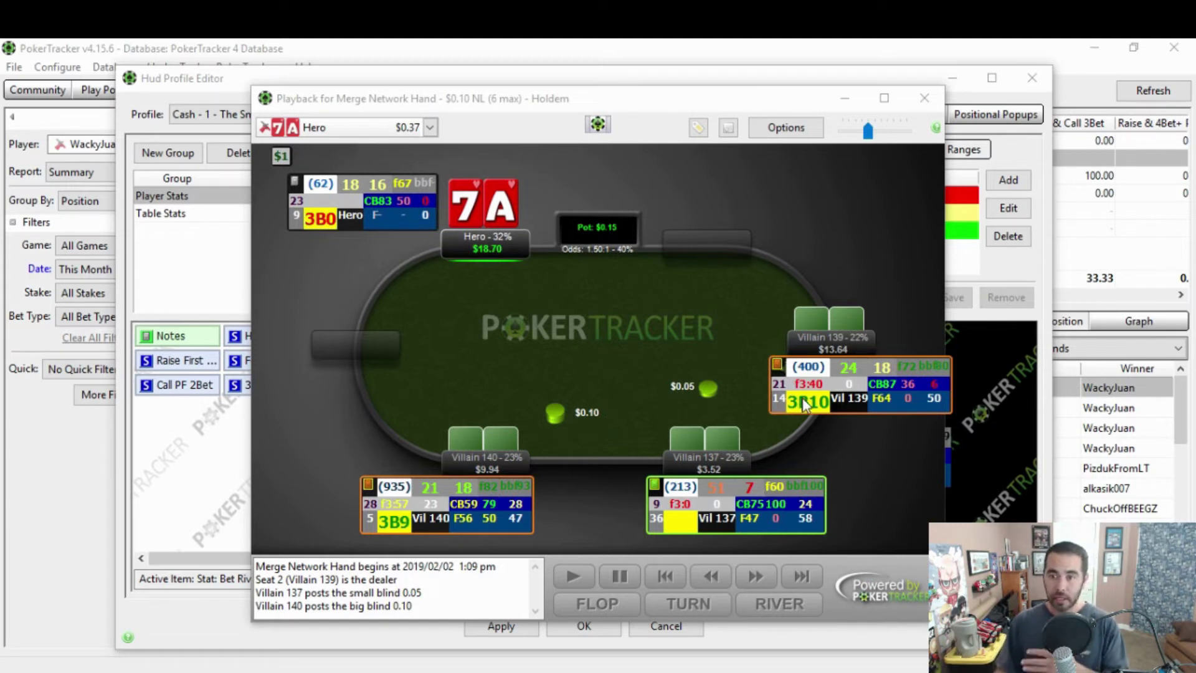
pyautogui.moveTo(398, 525)
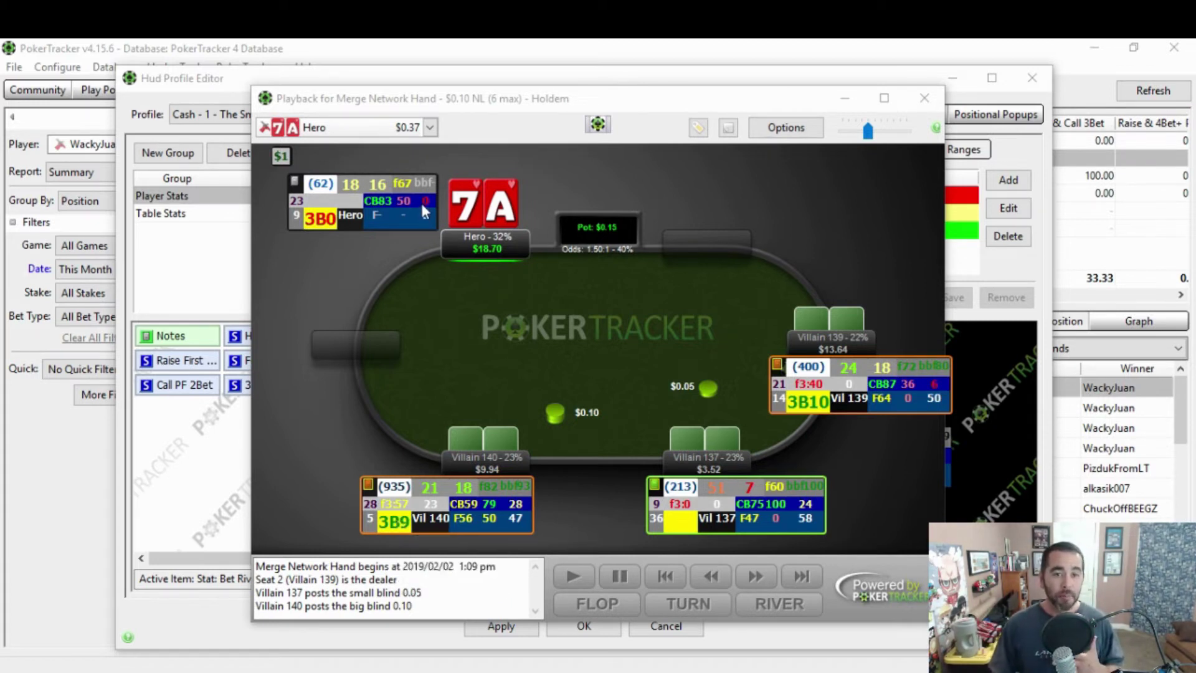
pyautogui.moveTo(424, 201)
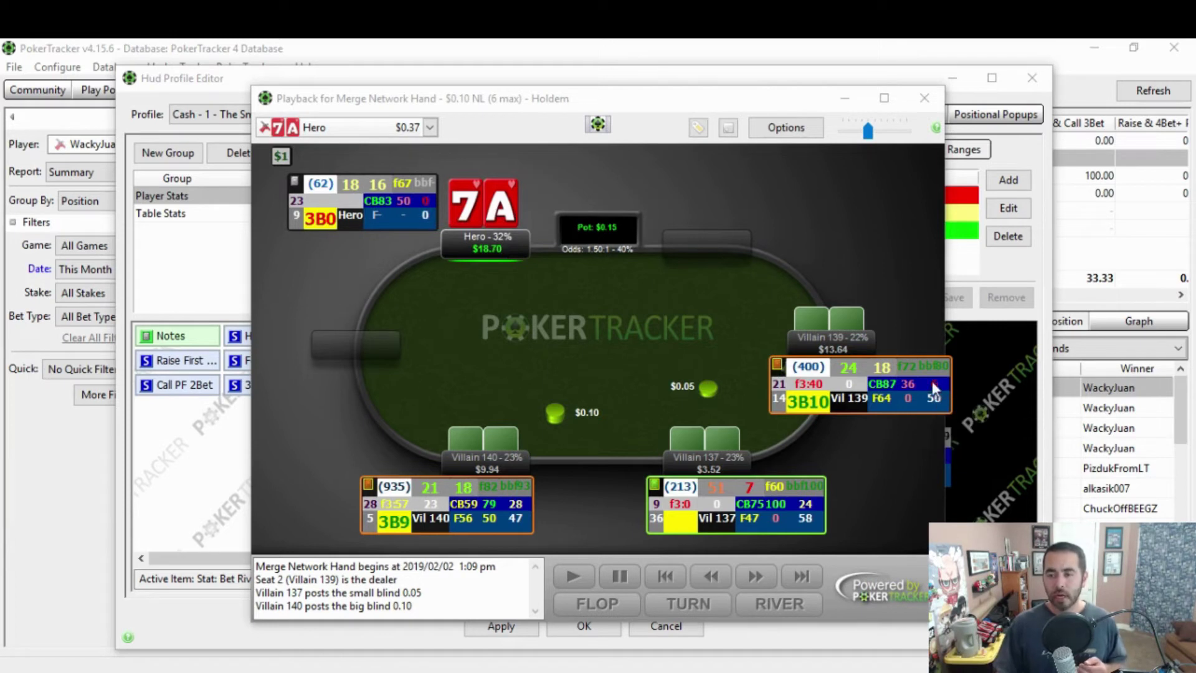
pyautogui.moveTo(932, 382)
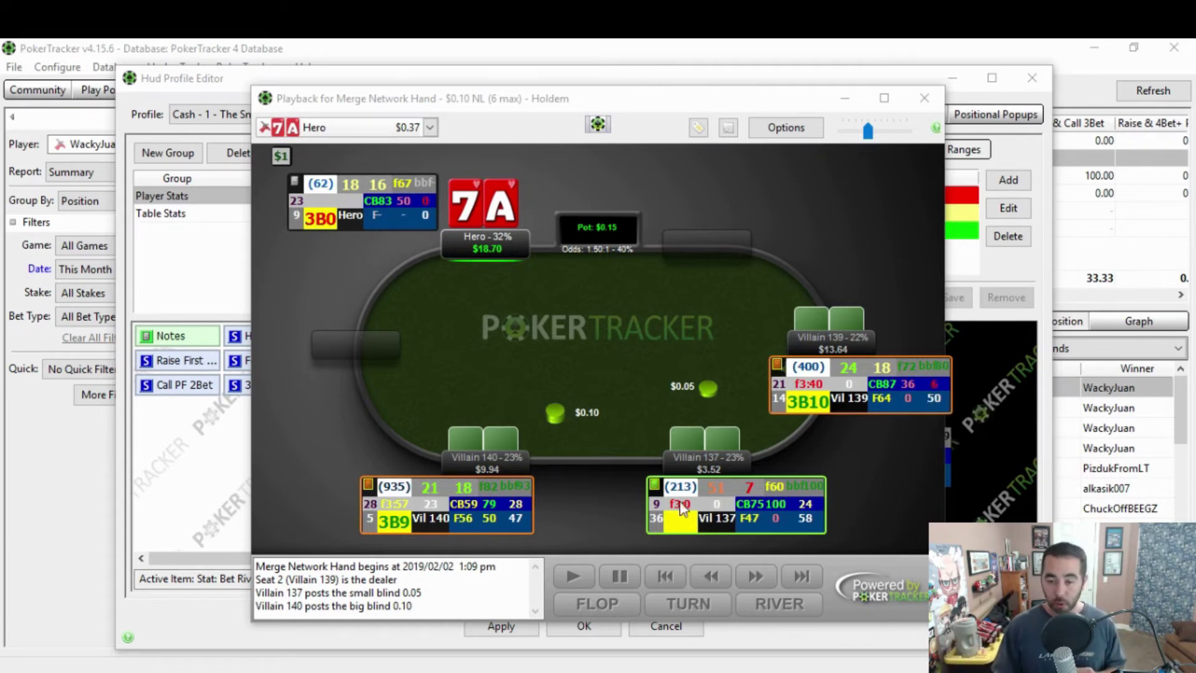
pyautogui.moveTo(516, 503)
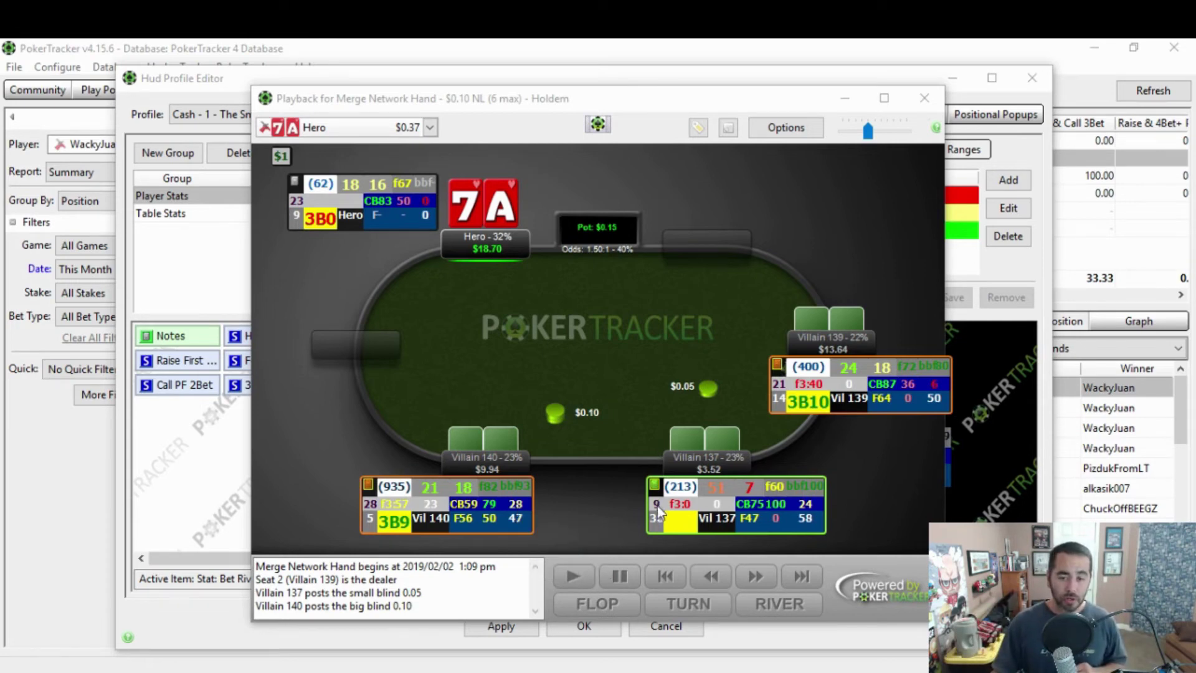
pyautogui.moveTo(656, 506)
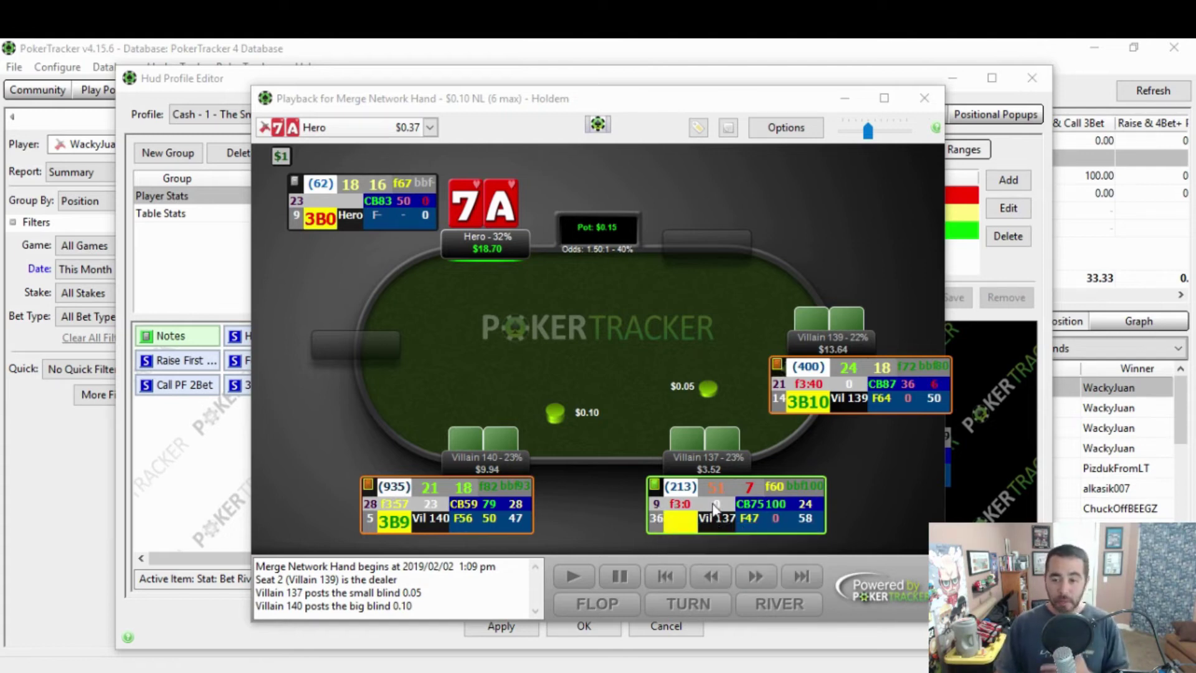
# Set the 3Bet Preflop stat's background to dark purple (64,0,64) in the HUD profile and apply the changes.
pyautogui.moveTo(719, 509)
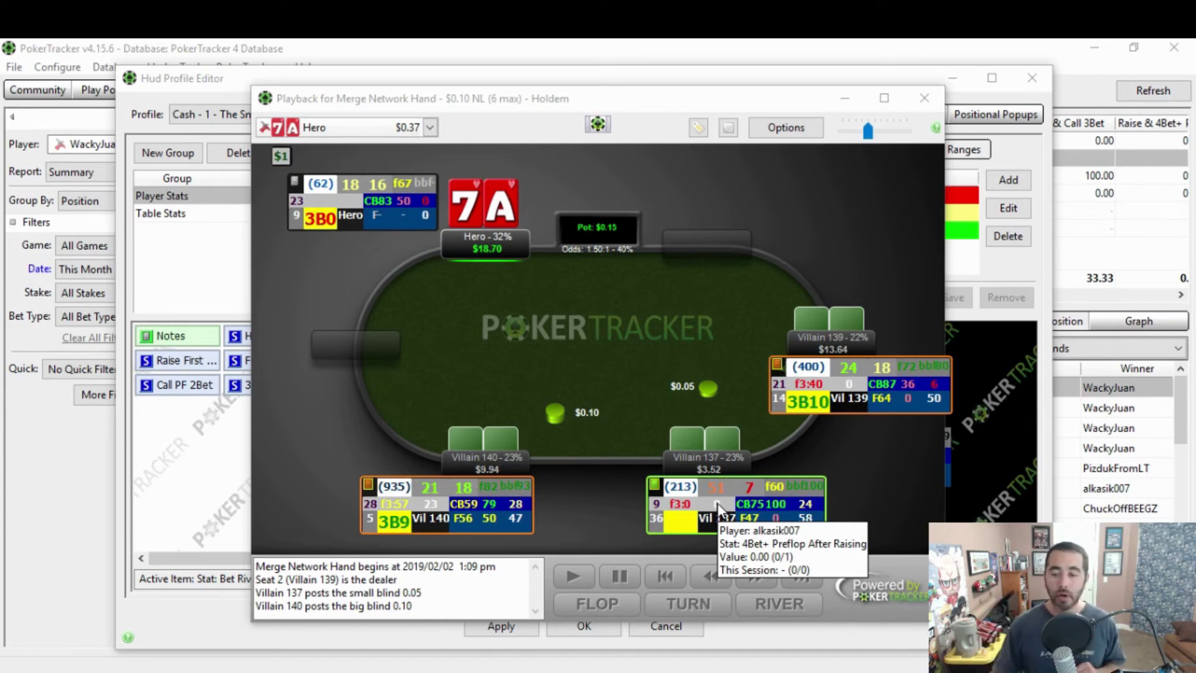
pyautogui.moveTo(678, 526)
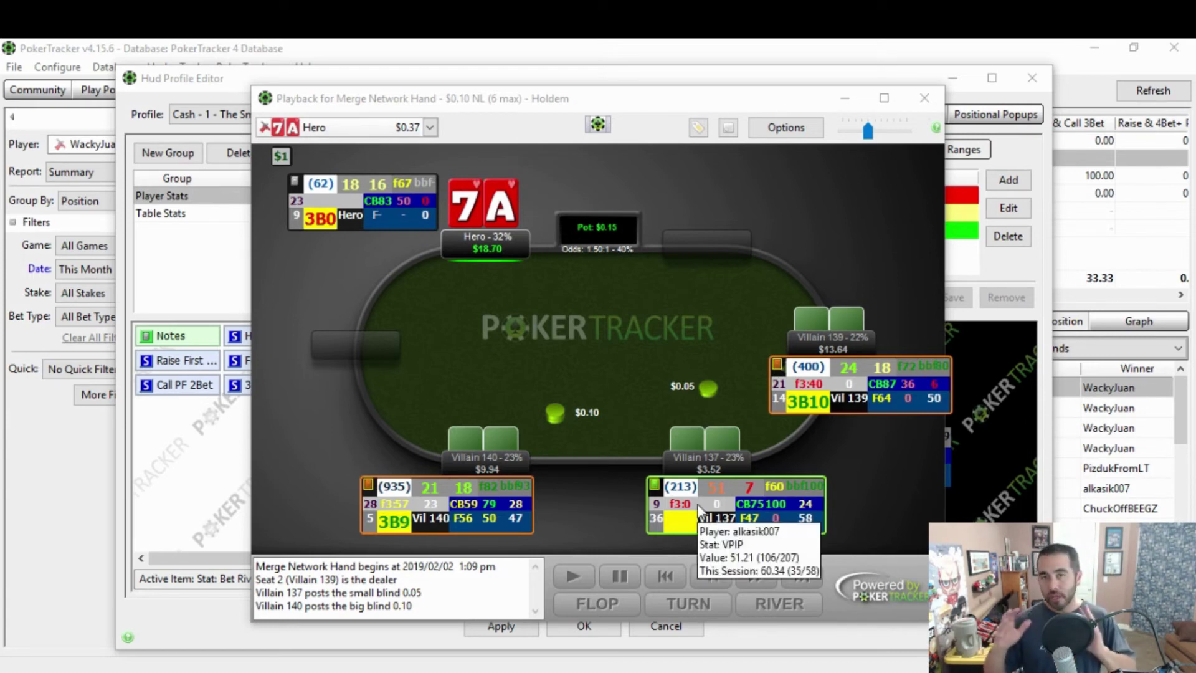
pyautogui.press('Escape')
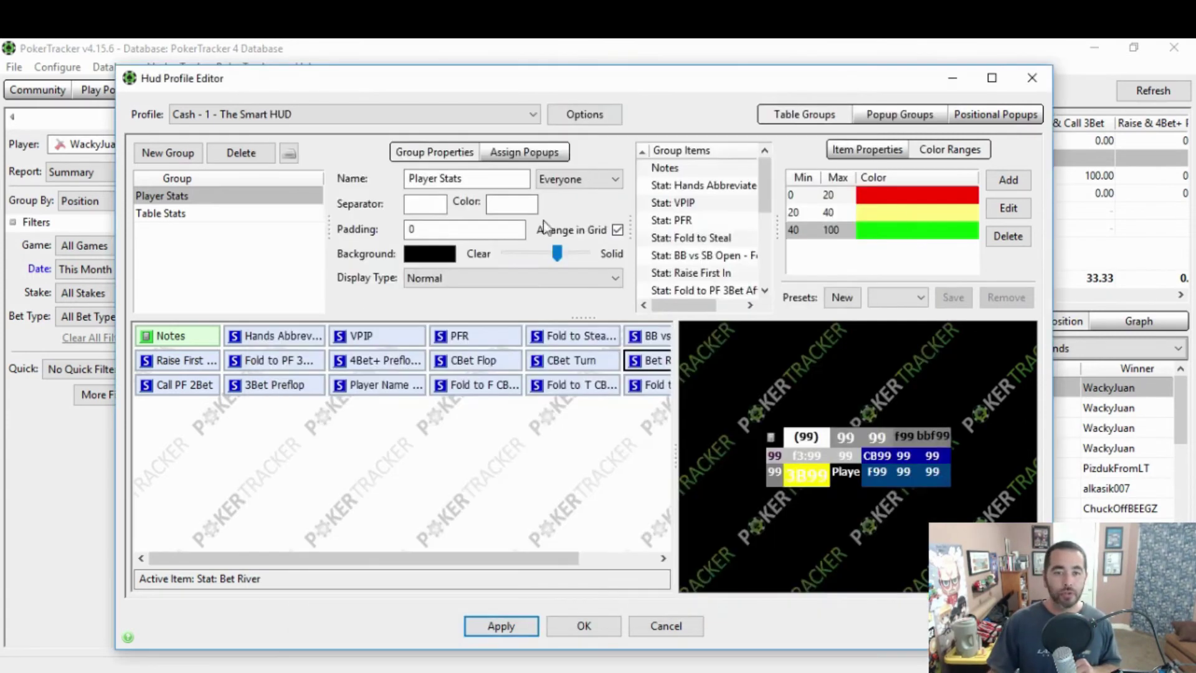
pyautogui.click(277, 385)
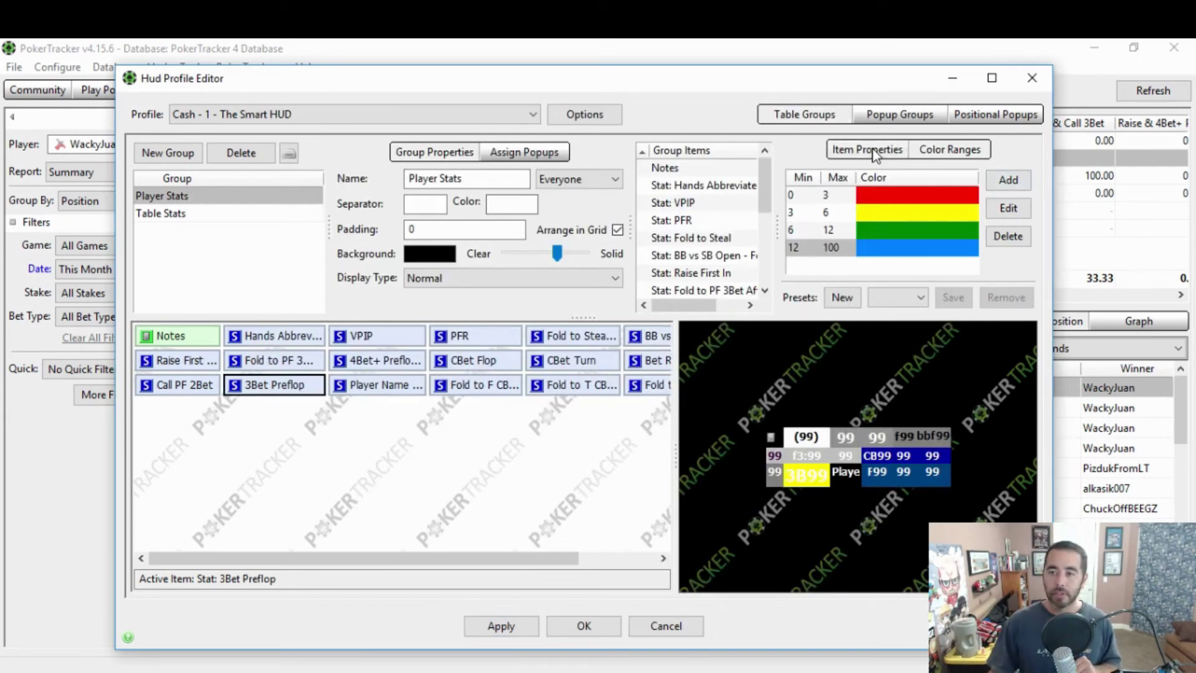
pyautogui.click(876, 155)
pyautogui.click(1017, 210)
pyautogui.click(1010, 210)
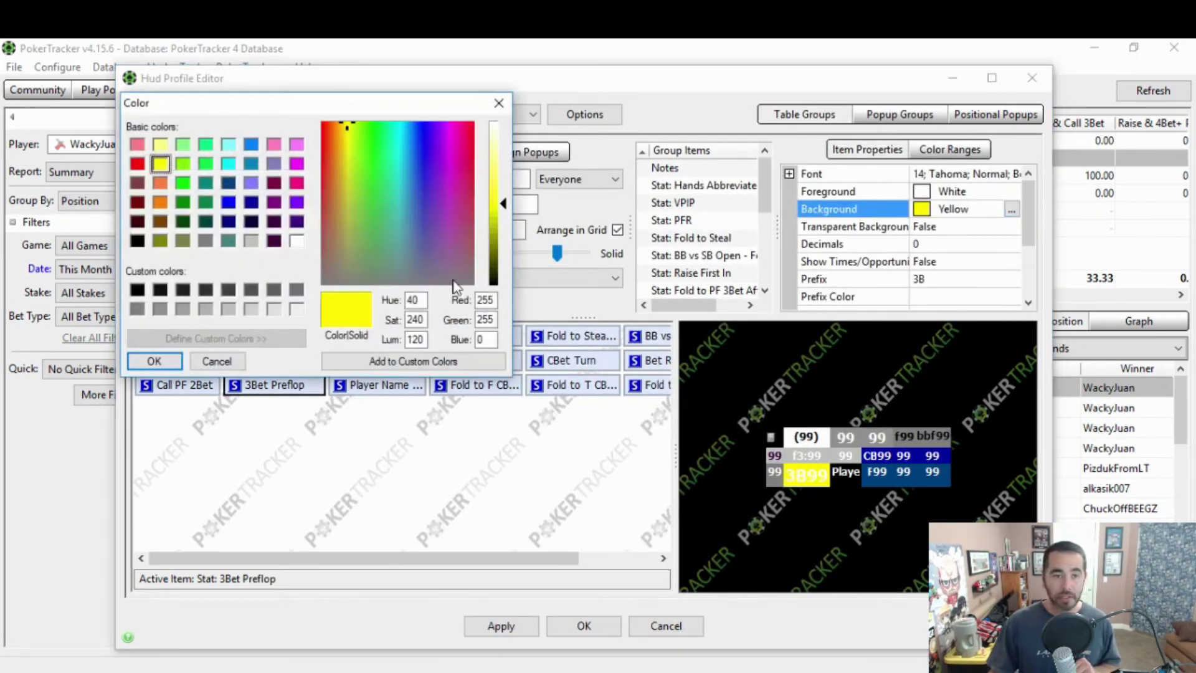
pyautogui.click(274, 240)
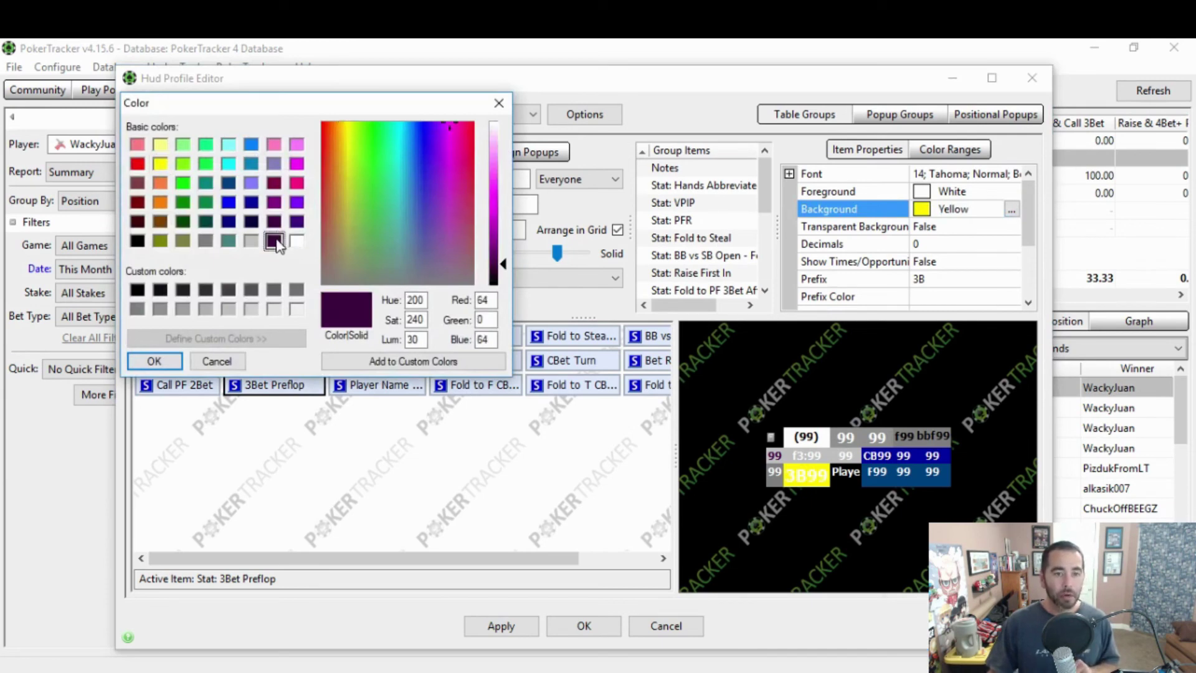
pyautogui.click(154, 361)
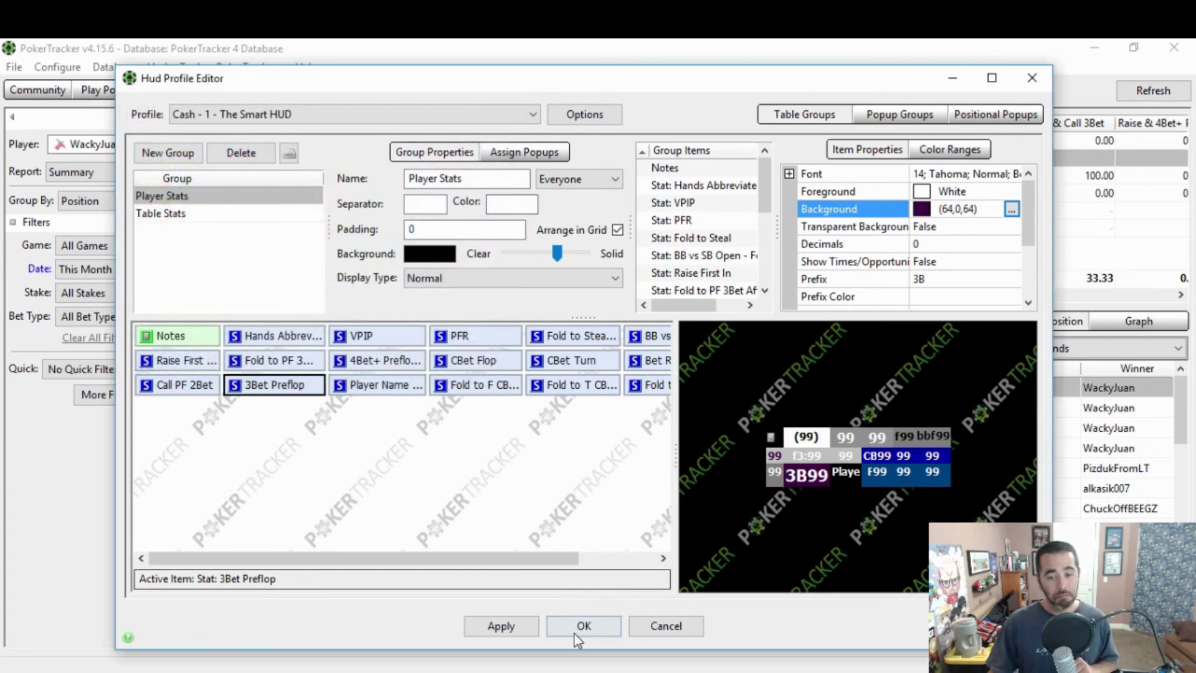
pyautogui.click(521, 628)
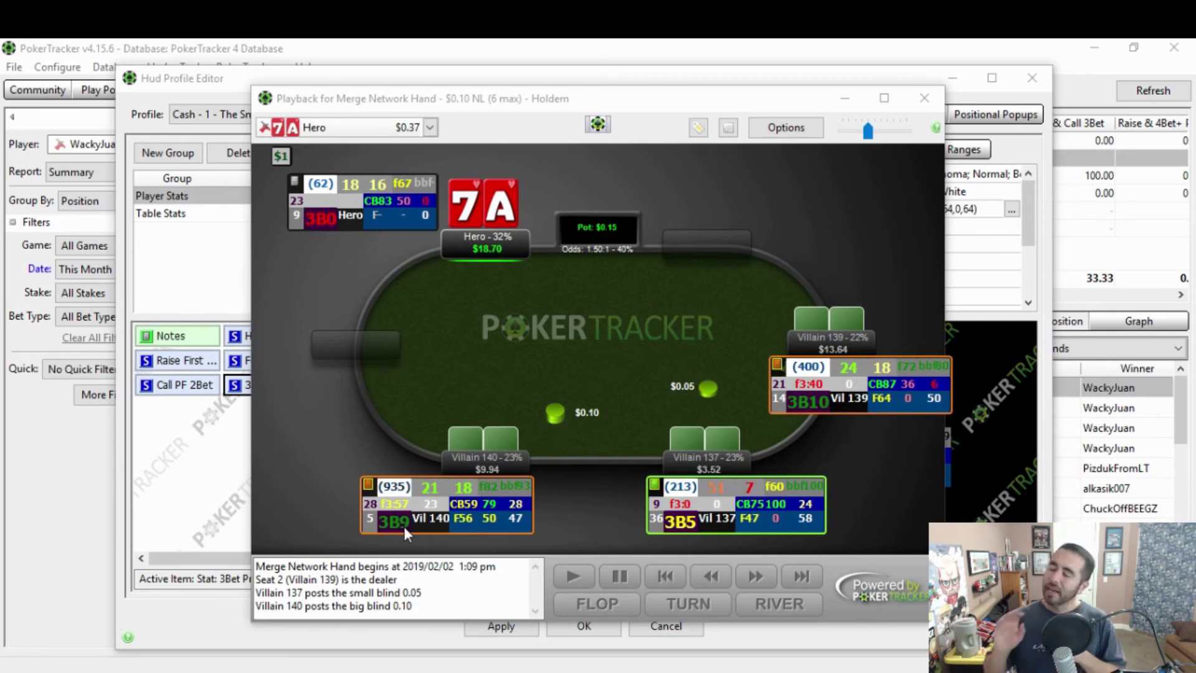
# Set the 3Bet Preflop stat's font size to 20 in the HUD profile and apply the changes.
pyautogui.moveTo(404, 526)
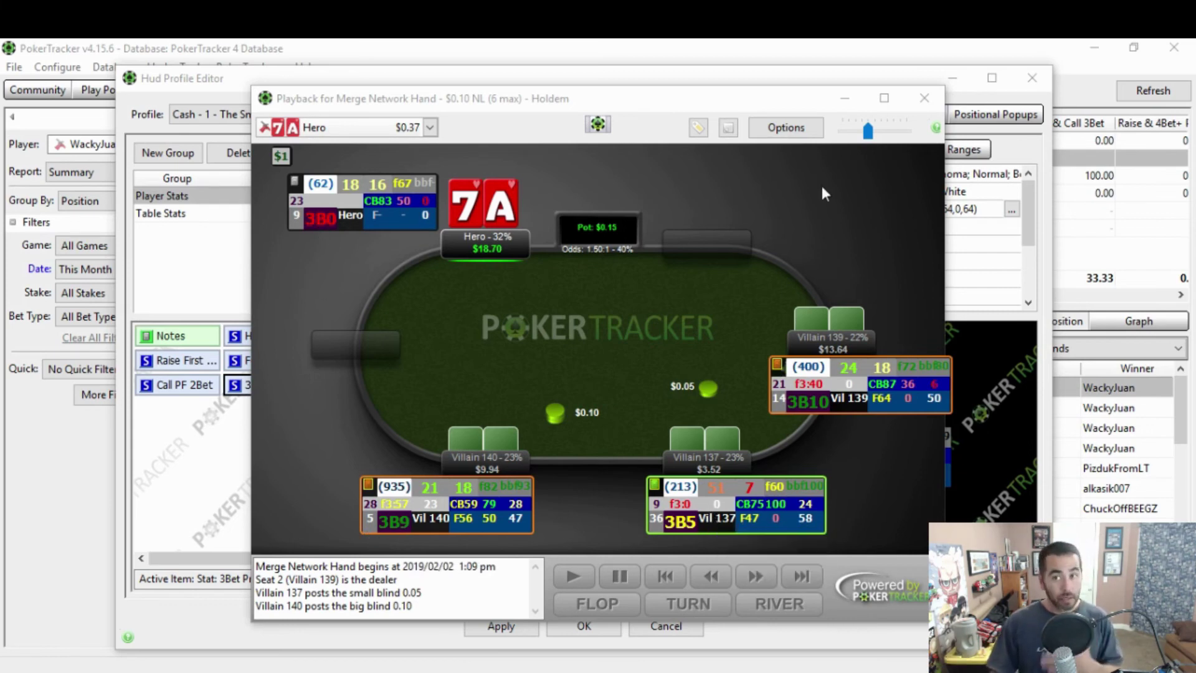
pyautogui.click(799, 81)
pyautogui.click(1014, 177)
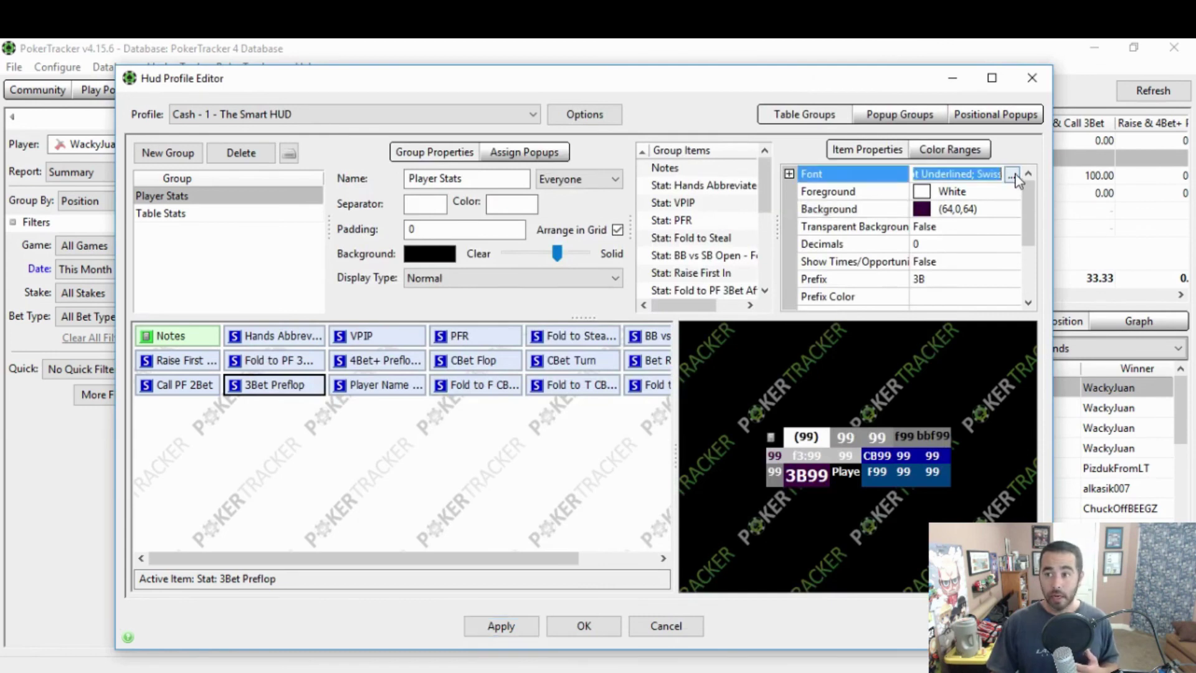
pyautogui.click(1011, 175)
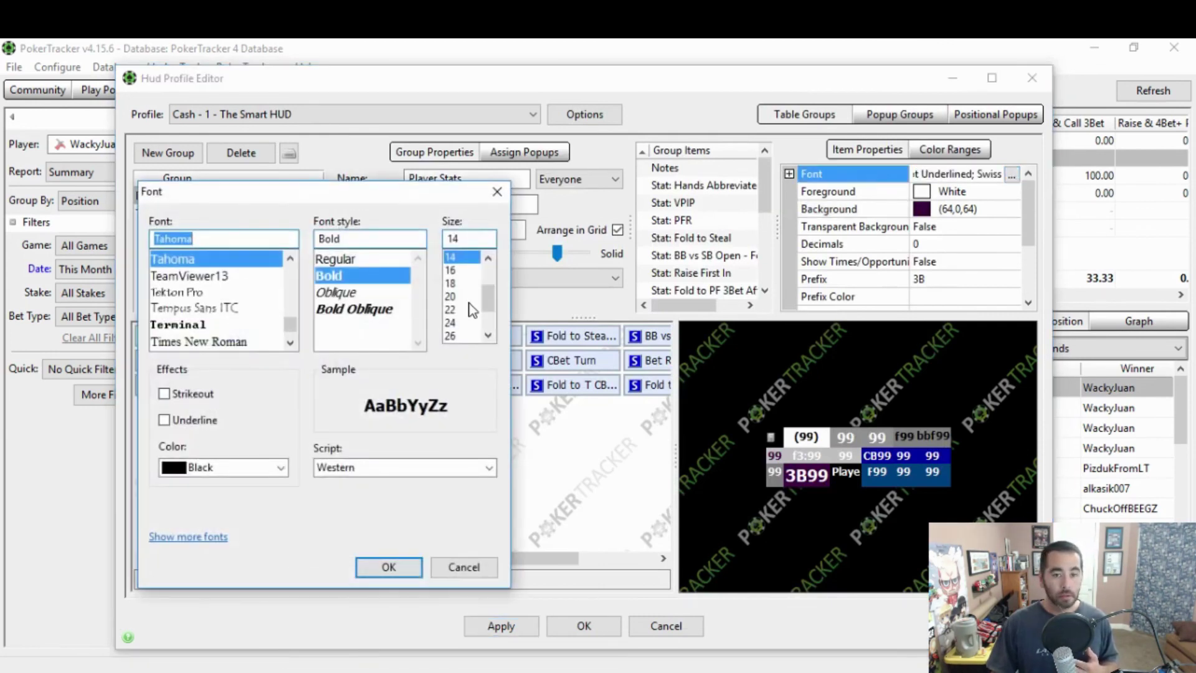
pyautogui.click(471, 297)
pyautogui.click(389, 567)
pyautogui.click(528, 625)
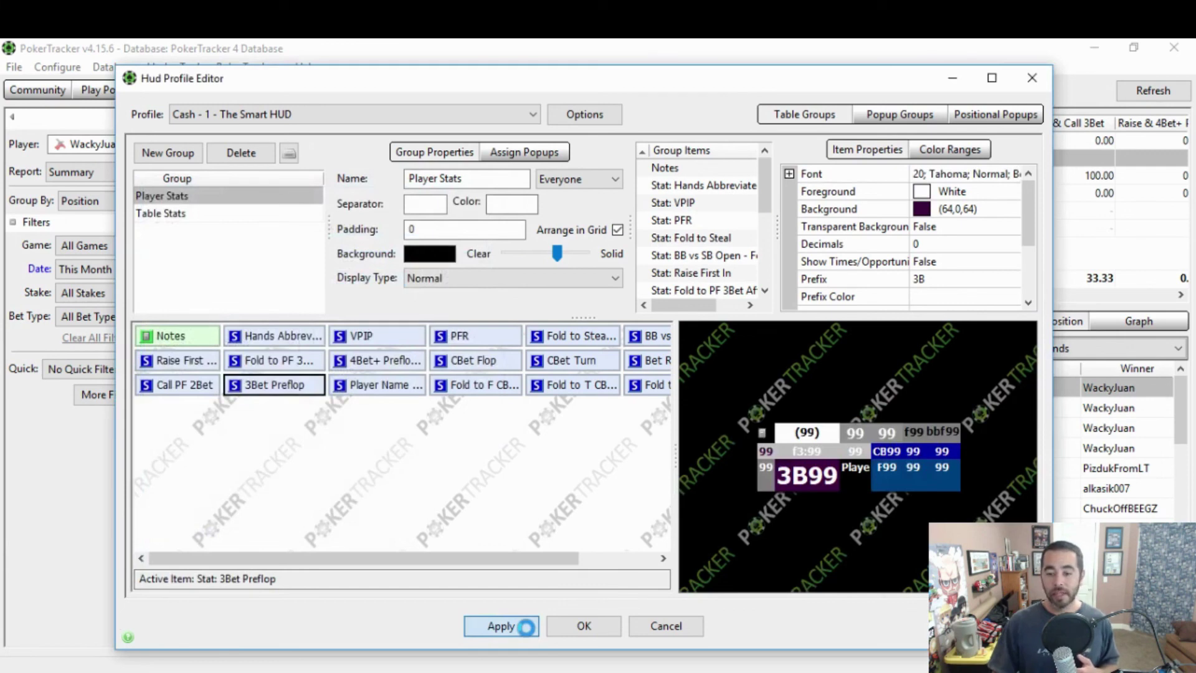
# Open the 3bet popup from the 3Bet stat in Villain 139's HUD on the hand replayer.
pyautogui.moveTo(451, 672)
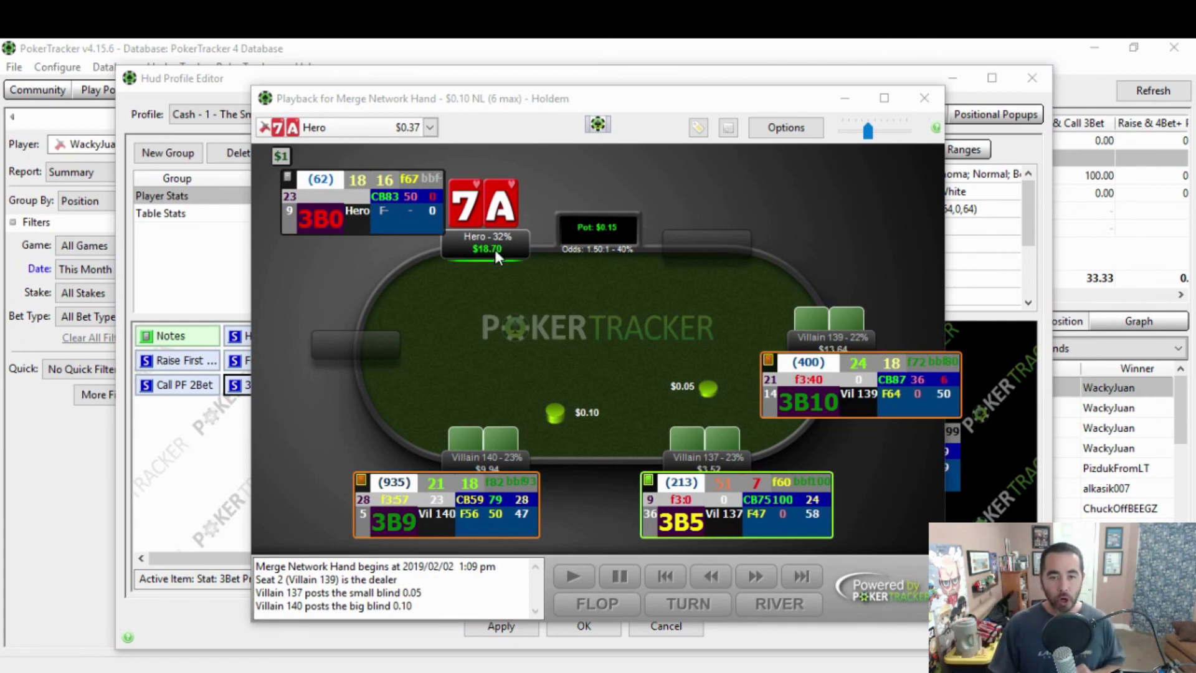
pyautogui.click(817, 398)
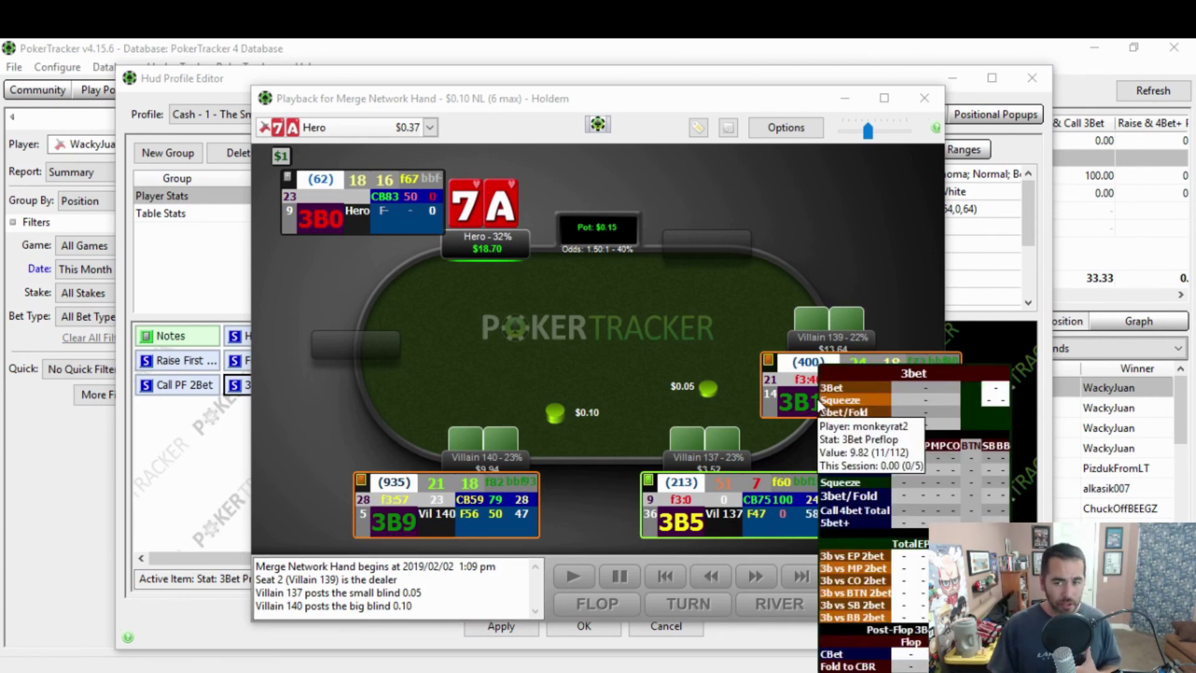